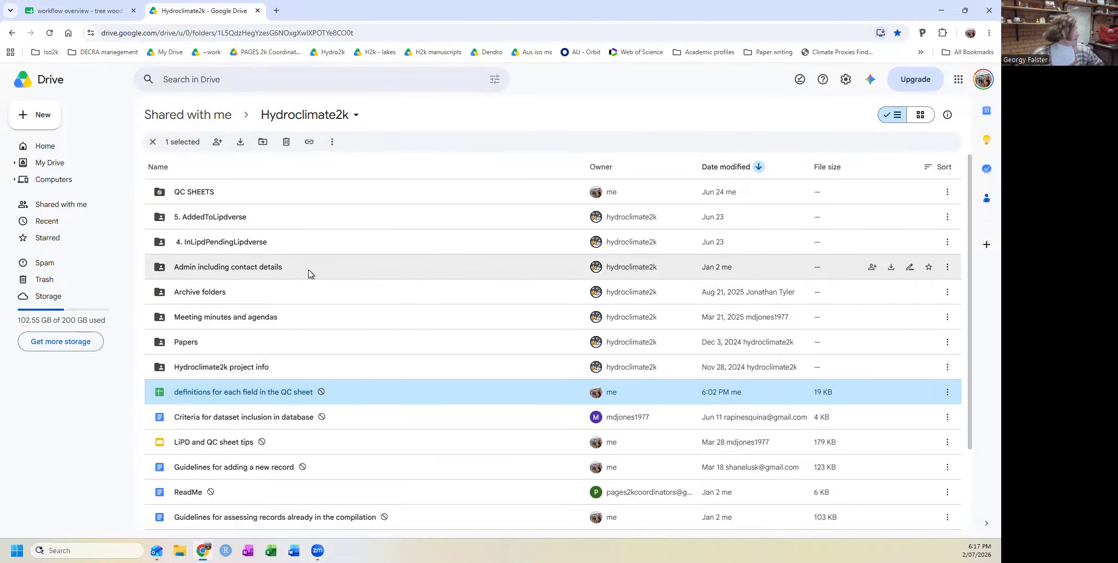
- Open the hydroclimate2k v.0_4_0 QC sheet from the QC SHEETS folder and look over its first records
{"action": "left_click", "coordinate": [209, 242]}
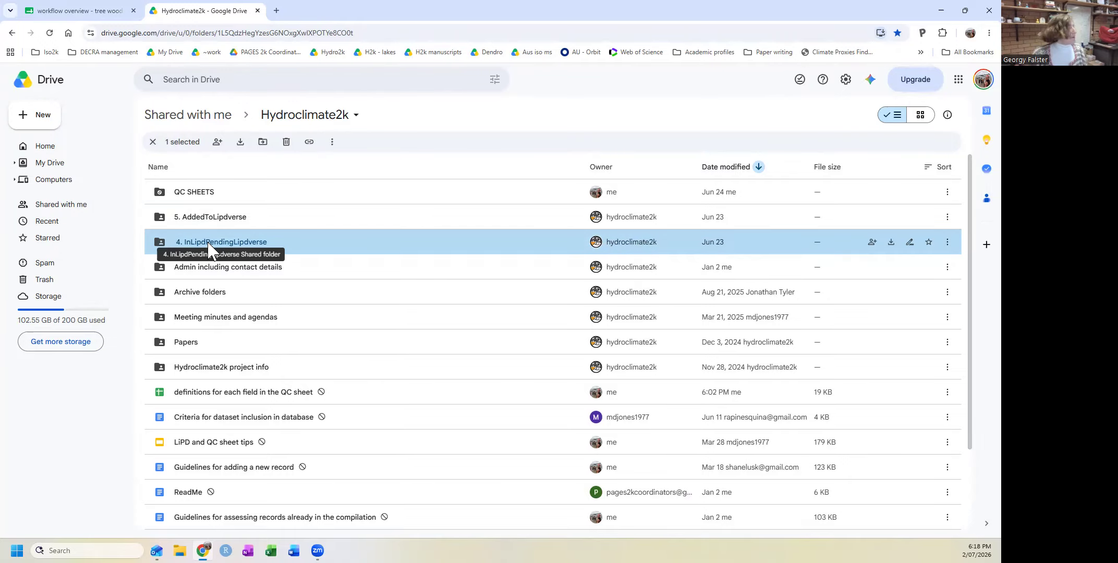
{"action": "left_click", "coordinate": [189, 219]}
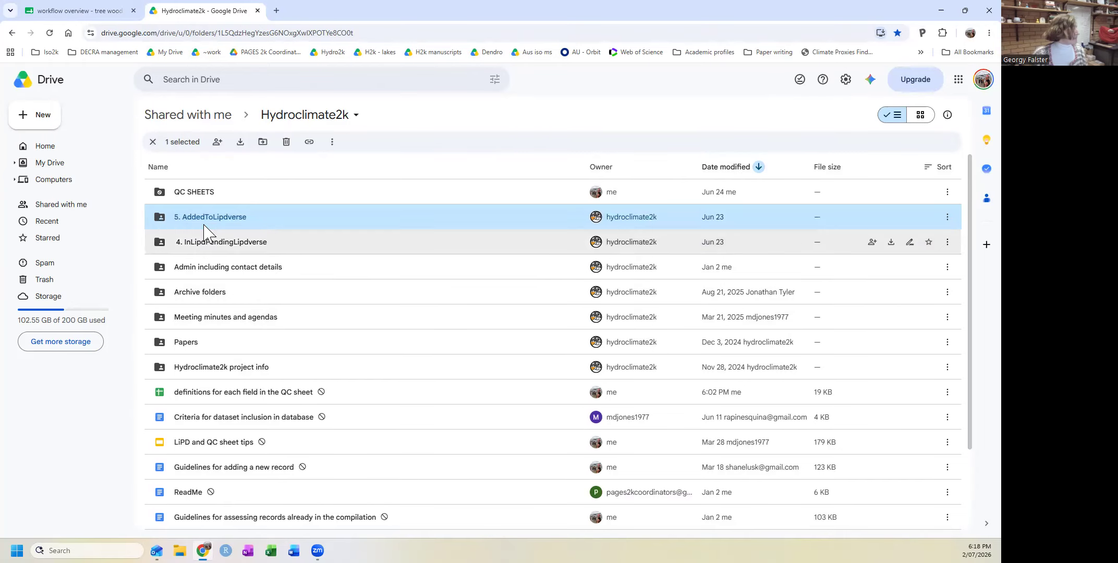
{"action": "double_click", "coordinate": [194, 197]}
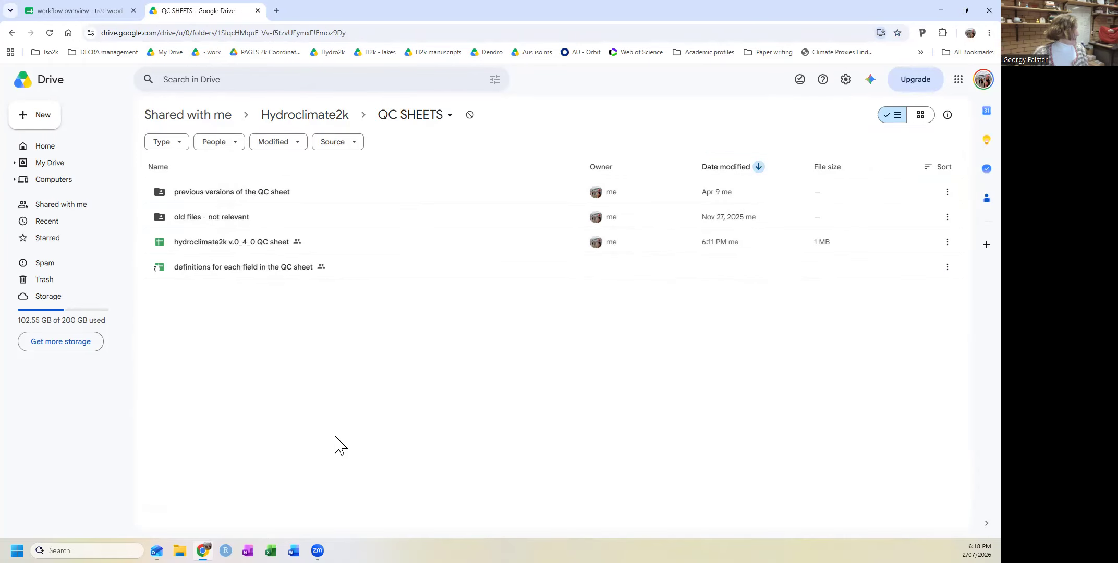
{"action": "double_click", "coordinate": [198, 243]}
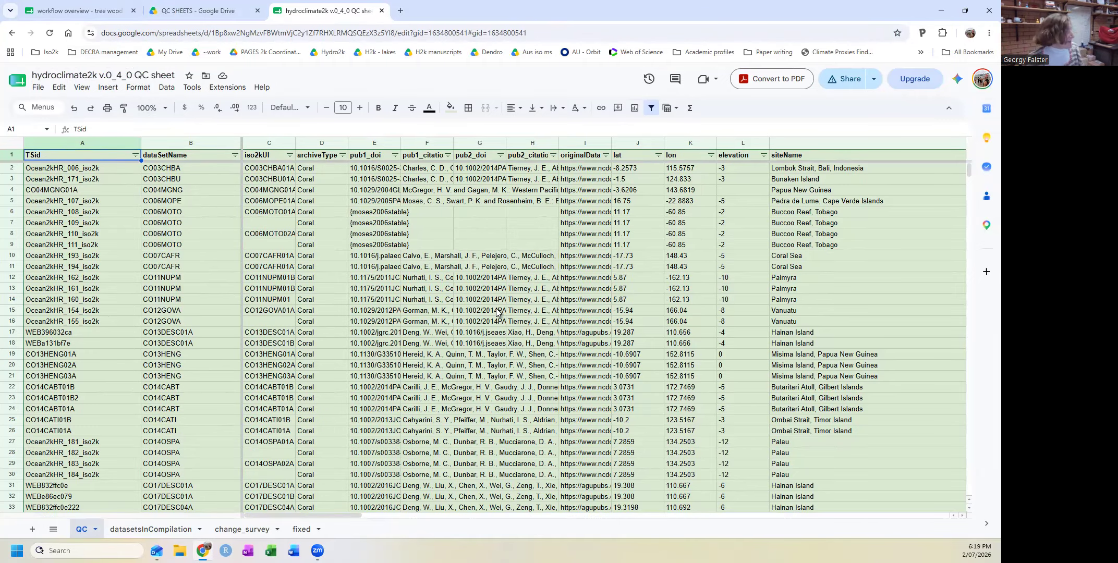
{"action": "scroll", "coordinate": [392, 248], "scroll_direction": "down", "scroll_amount": 7}
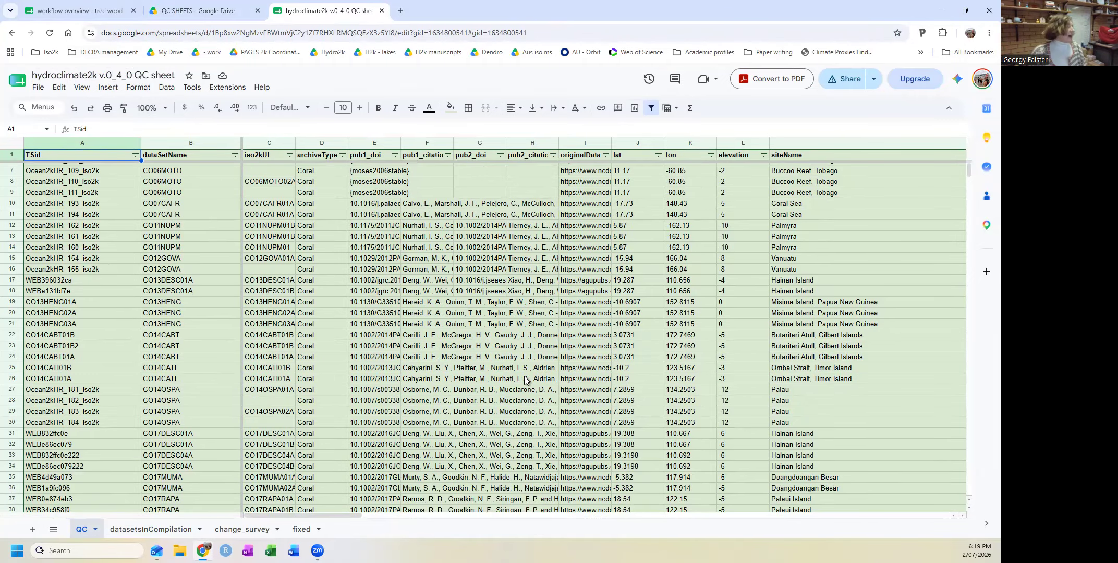
{"action": "scroll", "coordinate": [521, 385], "scroll_direction": "up", "scroll_amount": 7}
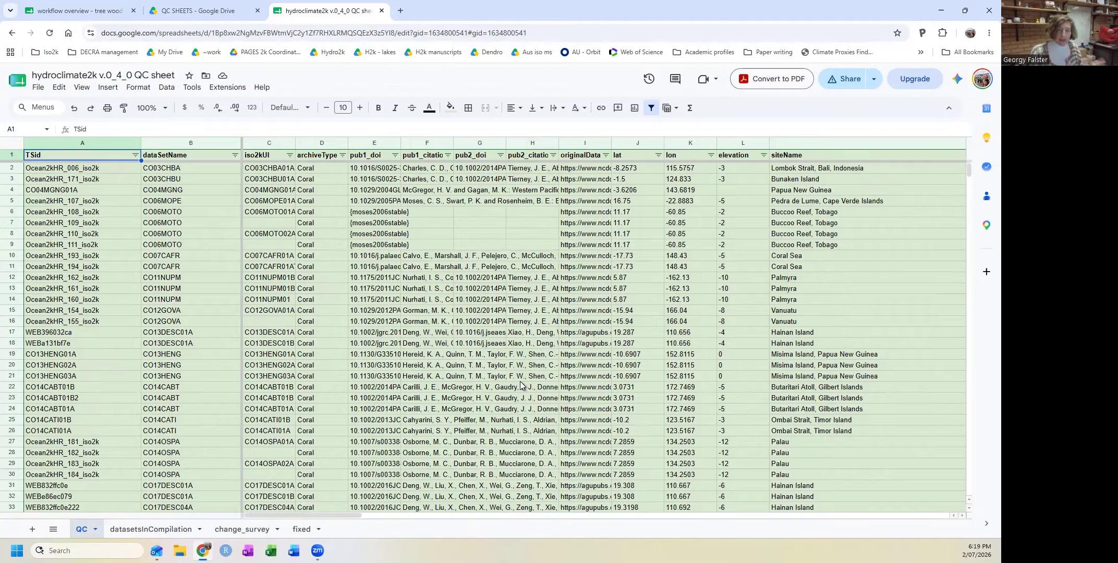
- Return to the Hydroclimate2k folder in Google Drive and locate the 4. InLipdPendingLipdverse folder
{"action": "left_click", "coordinate": [188, 11]}
{"action": "left_click", "coordinate": [294, 116]}
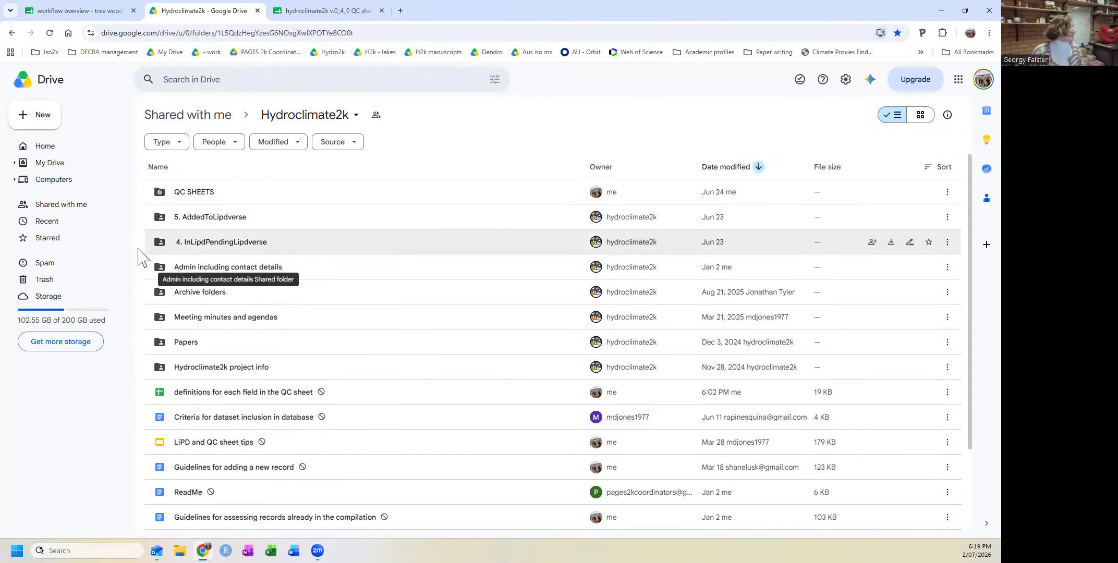
{"action": "left_click", "coordinate": [177, 244]}
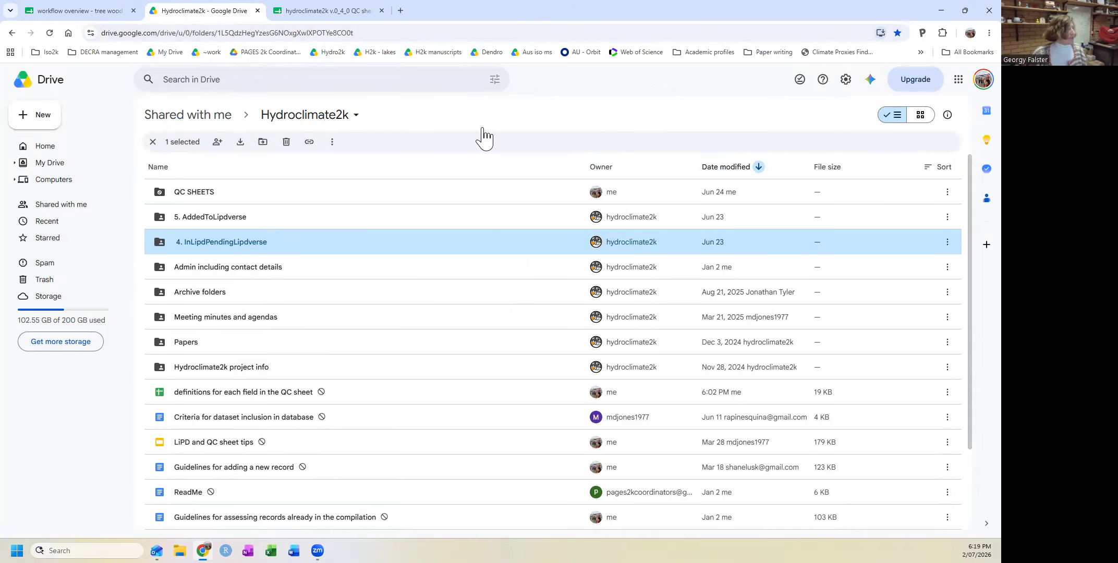
{"action": "left_click", "coordinate": [766, 126]}
{"action": "left_click", "coordinate": [757, 192]}
- Go back to the hydroclimate2k v.0_4_0 QC sheet and look through the coral records in its upper rows
{"action": "left_click", "coordinate": [345, 11]}
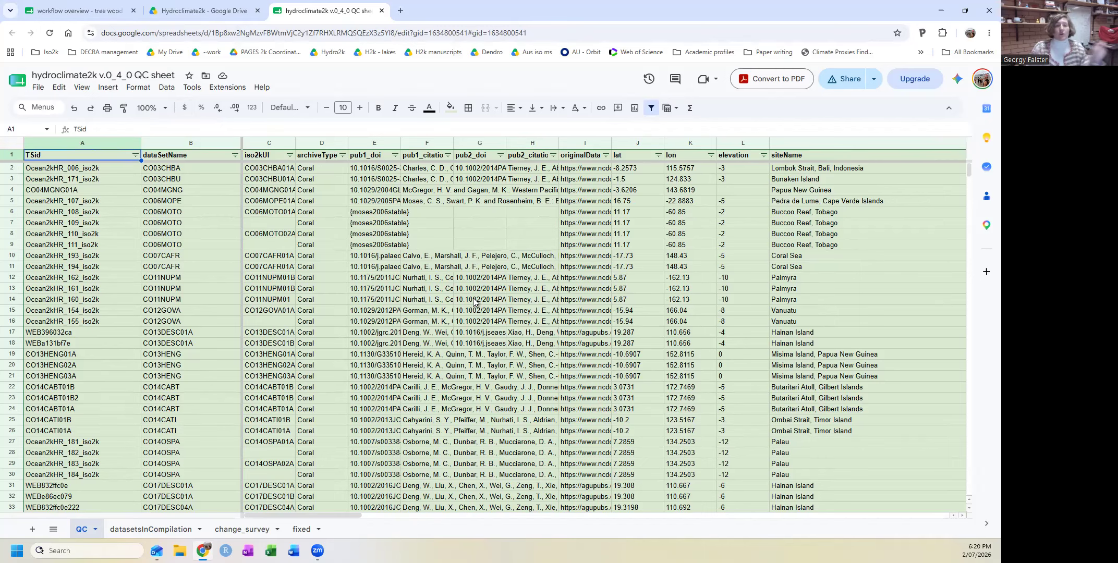
{"action": "scroll", "coordinate": [602, 370], "scroll_direction": "down", "scroll_amount": 20}
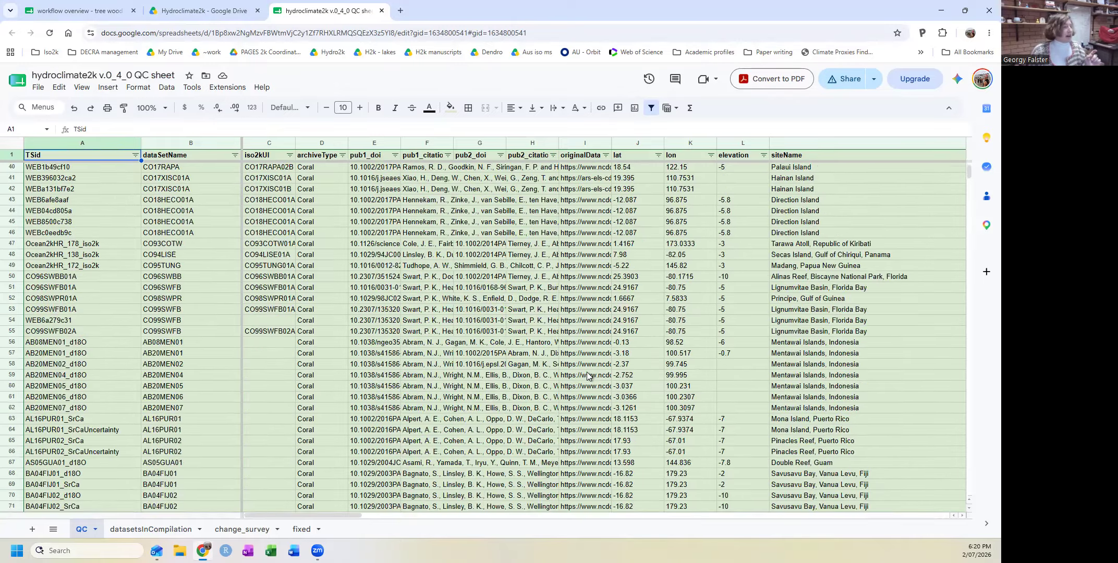
{"action": "scroll", "coordinate": [563, 381], "scroll_direction": "up", "scroll_amount": 20}
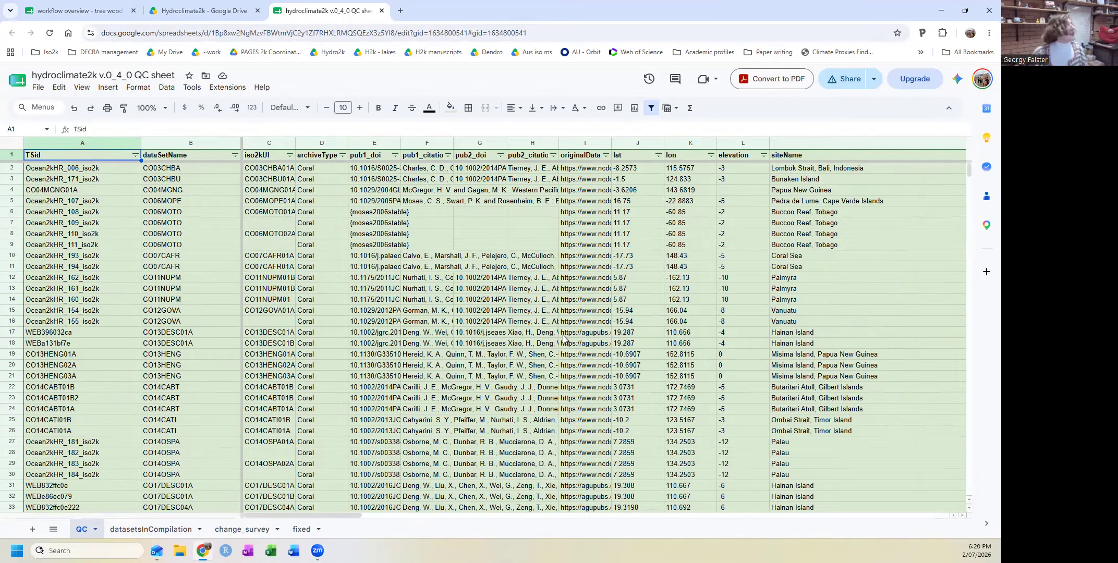
{"action": "scroll", "coordinate": [331, 391], "scroll_direction": "down", "scroll_amount": 5}
{"action": "scroll", "coordinate": [326, 427], "scroll_direction": "up", "scroll_amount": 5}
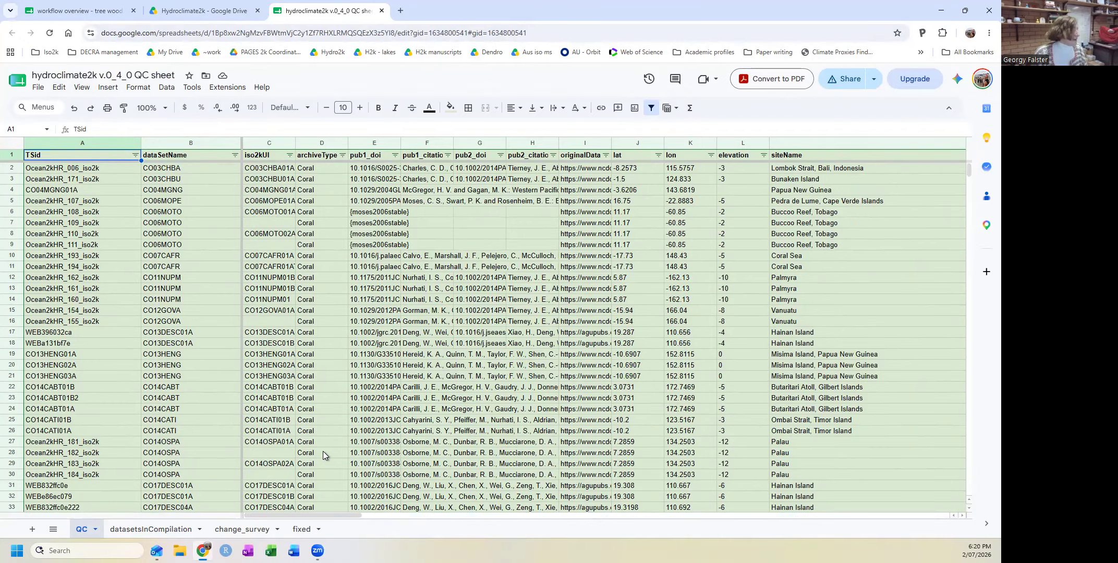
- Filter the archiveType column of the QC sheet to show only Coral records
{"action": "left_click", "coordinate": [343, 155]}
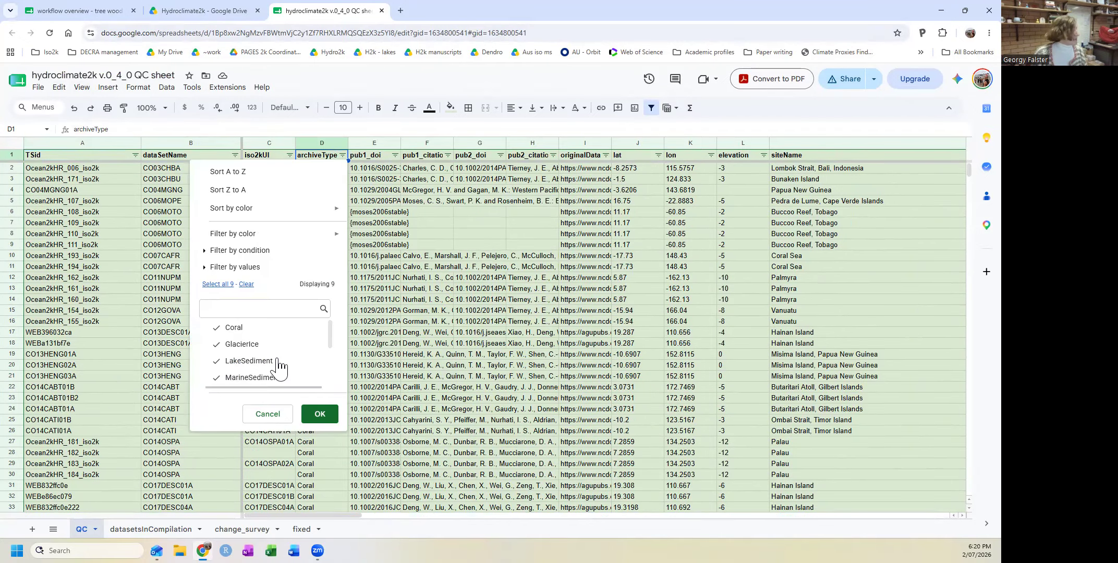
{"action": "left_click", "coordinate": [247, 286]}
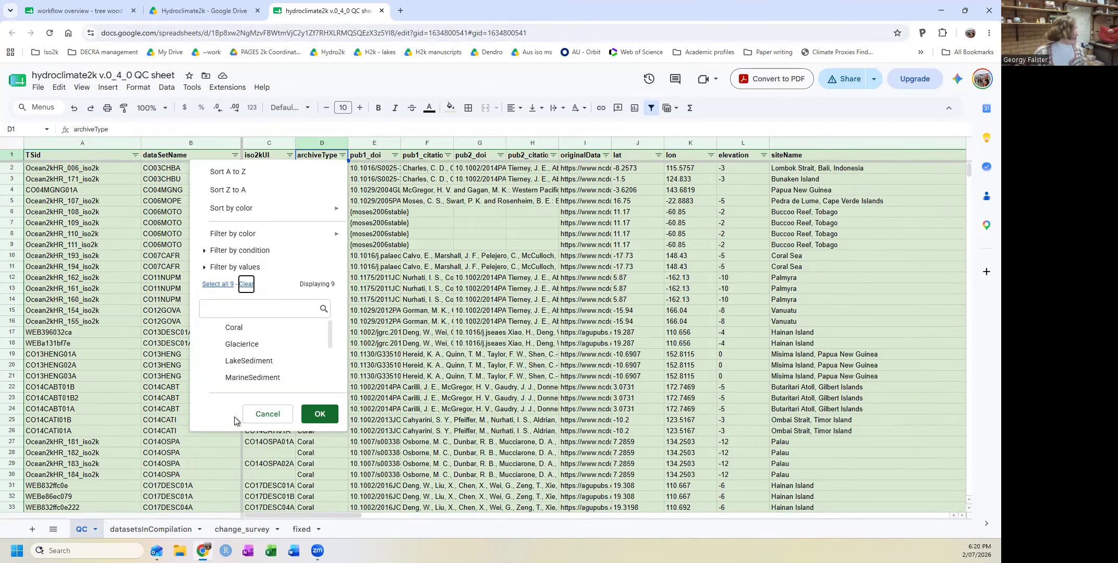
{"action": "left_click", "coordinate": [240, 330]}
{"action": "left_click", "coordinate": [319, 415]}
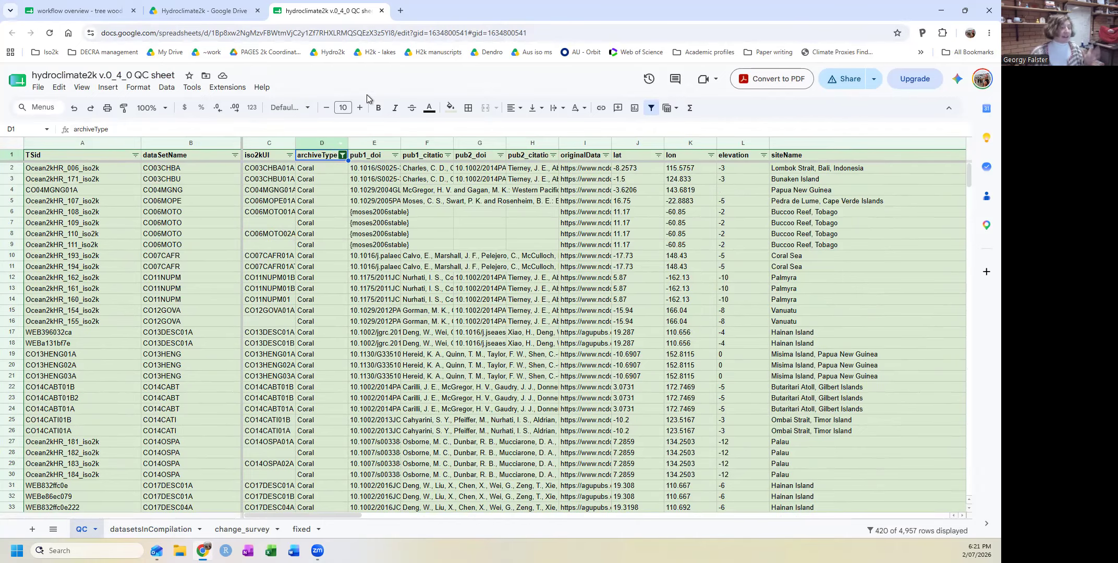
- Reset the archiveType filter so that records of all archive types are shown
{"action": "left_click", "coordinate": [341, 155]}
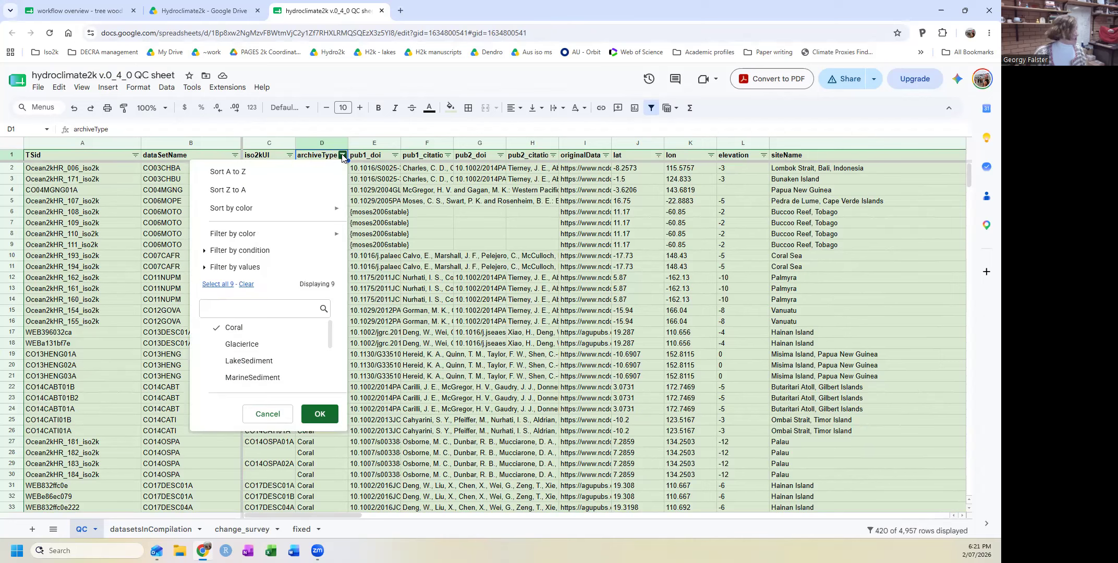
{"action": "left_click", "coordinate": [320, 414]}
{"action": "left_click", "coordinate": [360, 376]}
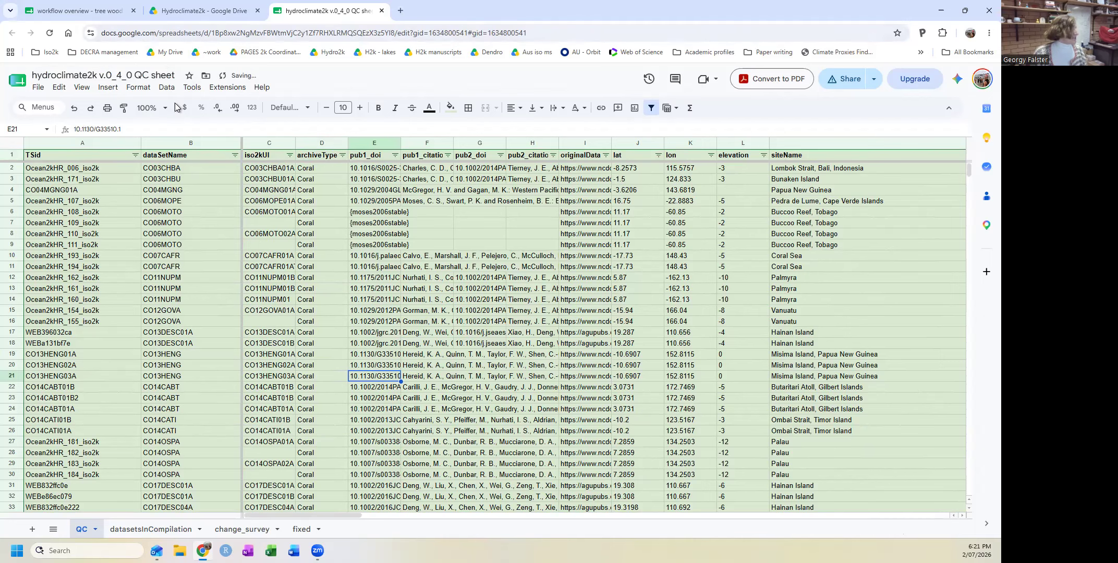
- Create a temporary filter view over the whole QC sheet
{"action": "left_click", "coordinate": [167, 87]}
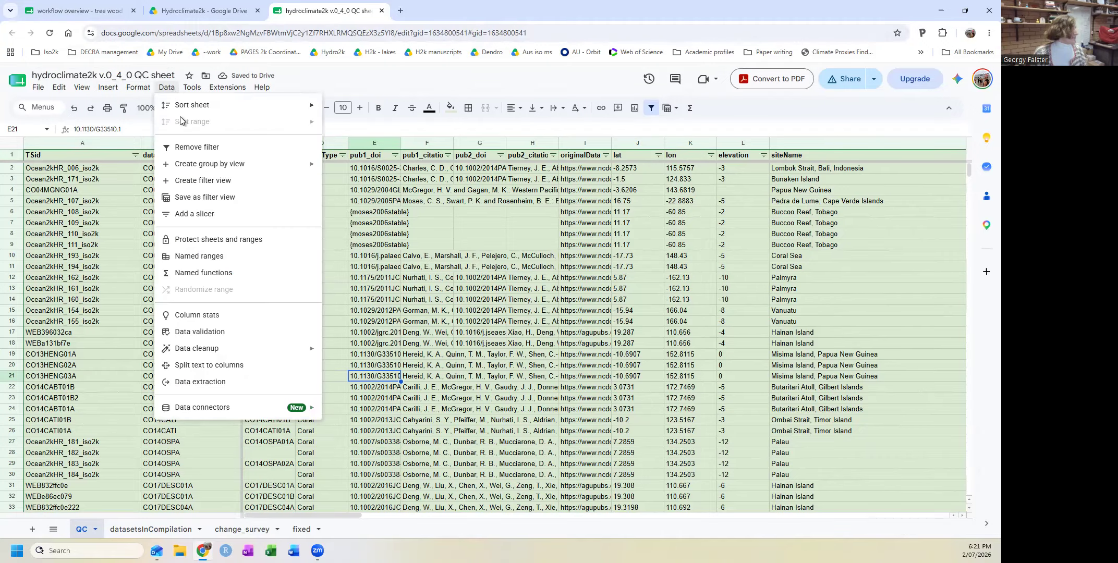
{"action": "left_click", "coordinate": [204, 183]}
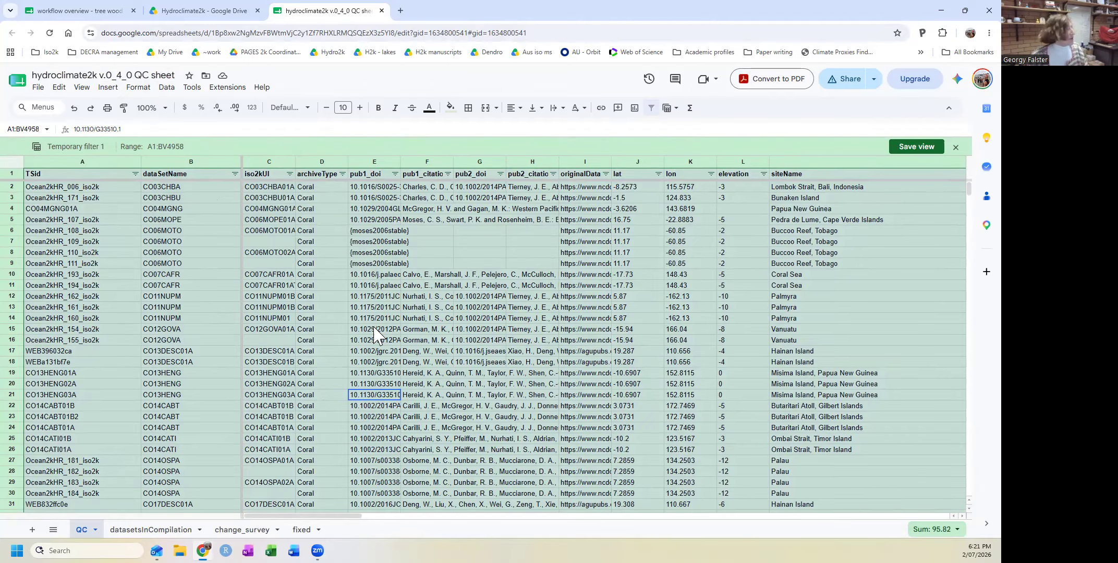
{"action": "scroll", "coordinate": [138, 313], "scroll_direction": "down", "scroll_amount": 5}
{"action": "scroll", "coordinate": [167, 251], "scroll_direction": "up", "scroll_amount": 5}
- Filter the dataSetName column by values, searching for "Juna" and keeping only the JunaDownsGully 2015 dataset
{"action": "left_click", "coordinate": [234, 174]}
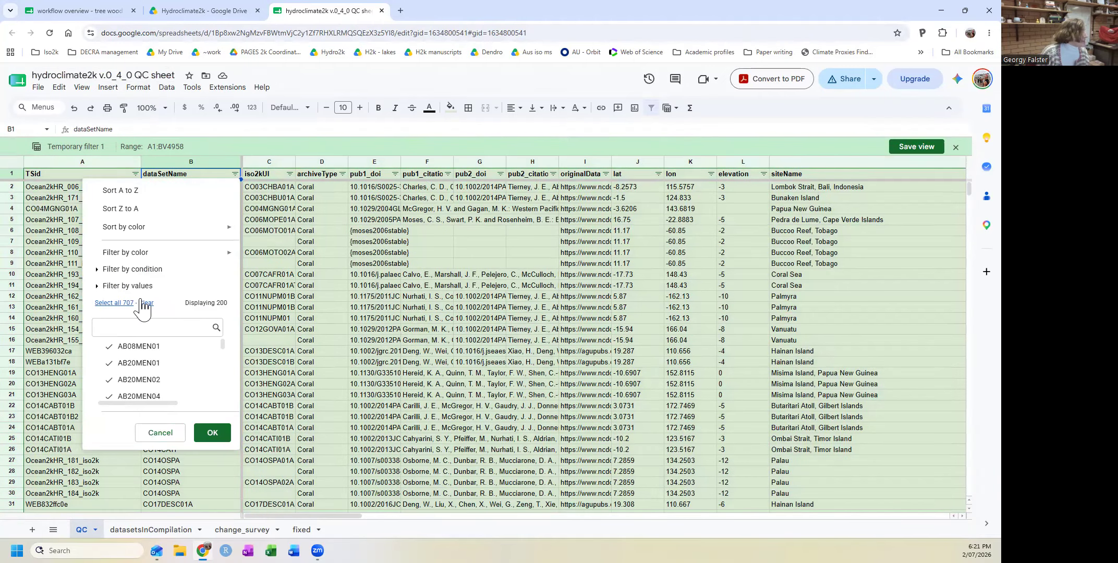
{"action": "left_click", "coordinate": [191, 189]}
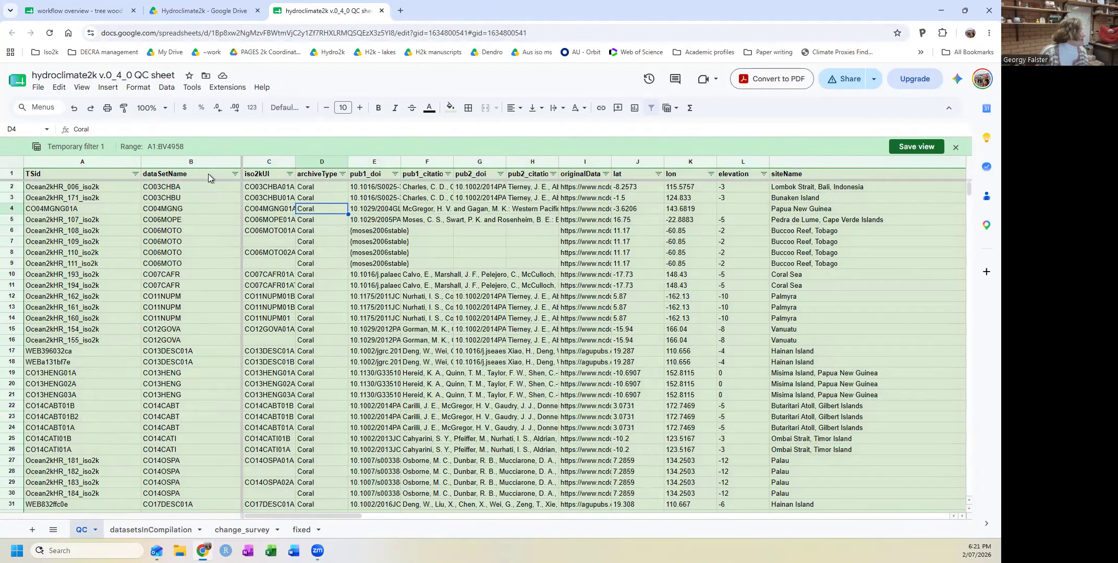
{"action": "left_click", "coordinate": [234, 174]}
{"action": "left_click", "coordinate": [146, 303]}
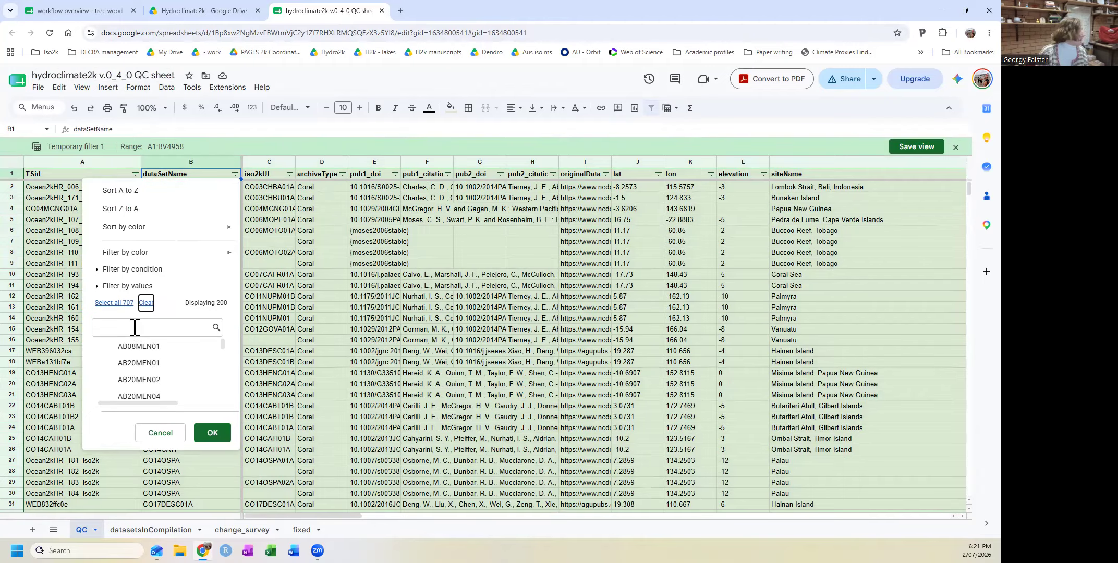
{"action": "type", "text": "Juna"}
{"action": "left_click", "coordinate": [142, 347]}
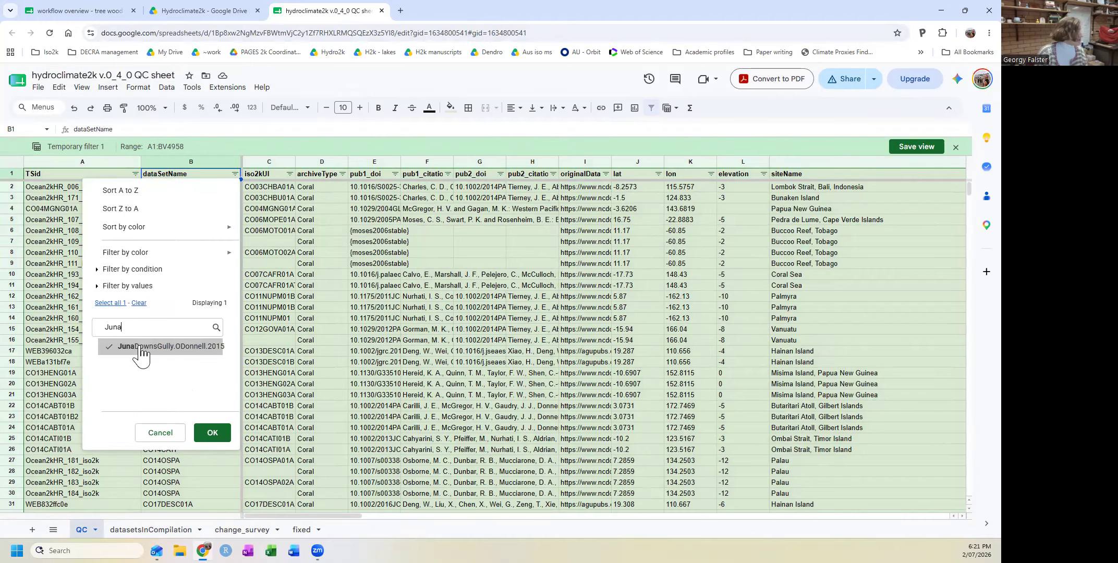
{"action": "left_click", "coordinate": [213, 433]}
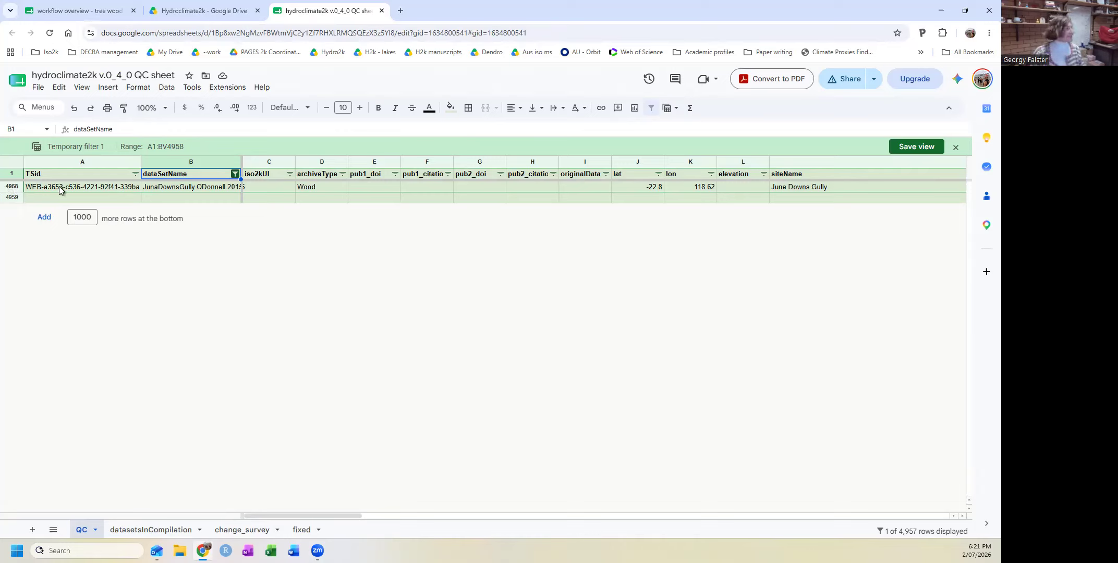
- Examine the JunaDownsGully record's metadata across the columns: dataset name, archive type, coordinates, site name and variable name
{"action": "left_click", "coordinate": [11, 186]}
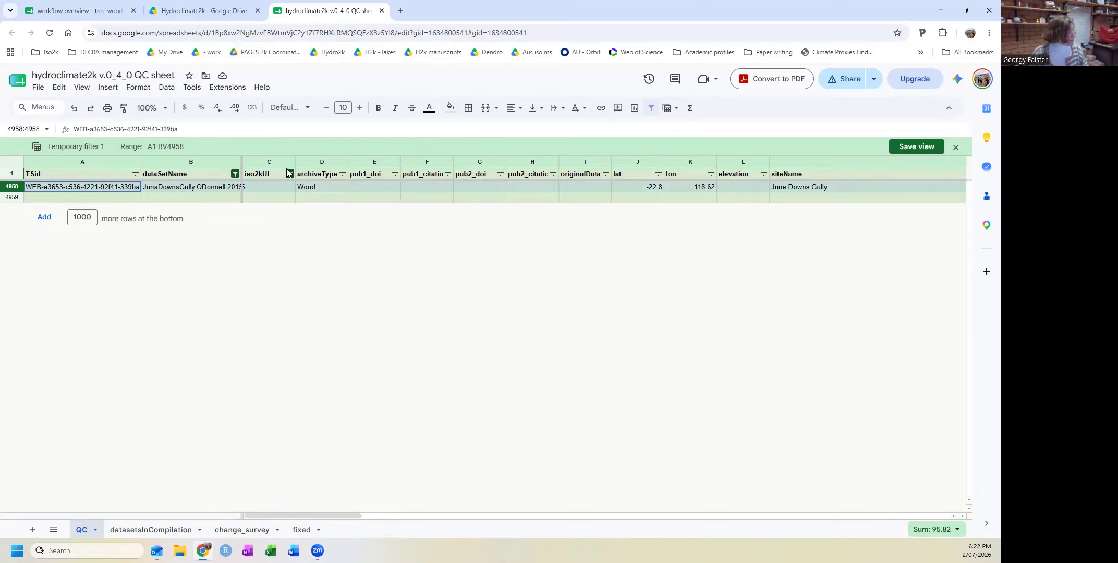
{"action": "left_click", "coordinate": [173, 188]}
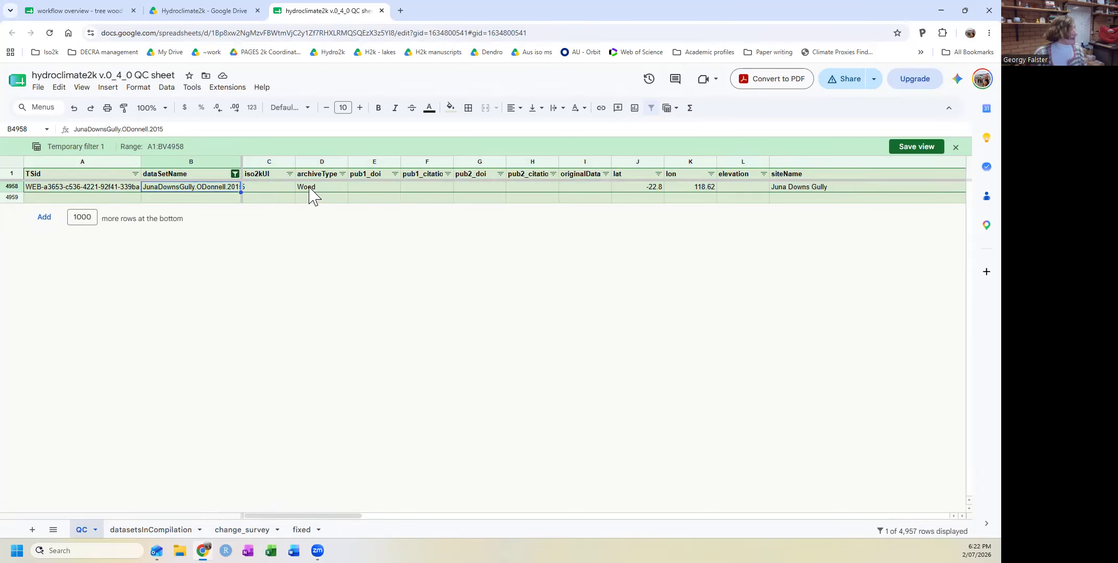
{"action": "left_click", "coordinate": [310, 189]}
{"action": "left_click_drag", "start_coordinate": [263, 516], "coordinate": [281, 524]}
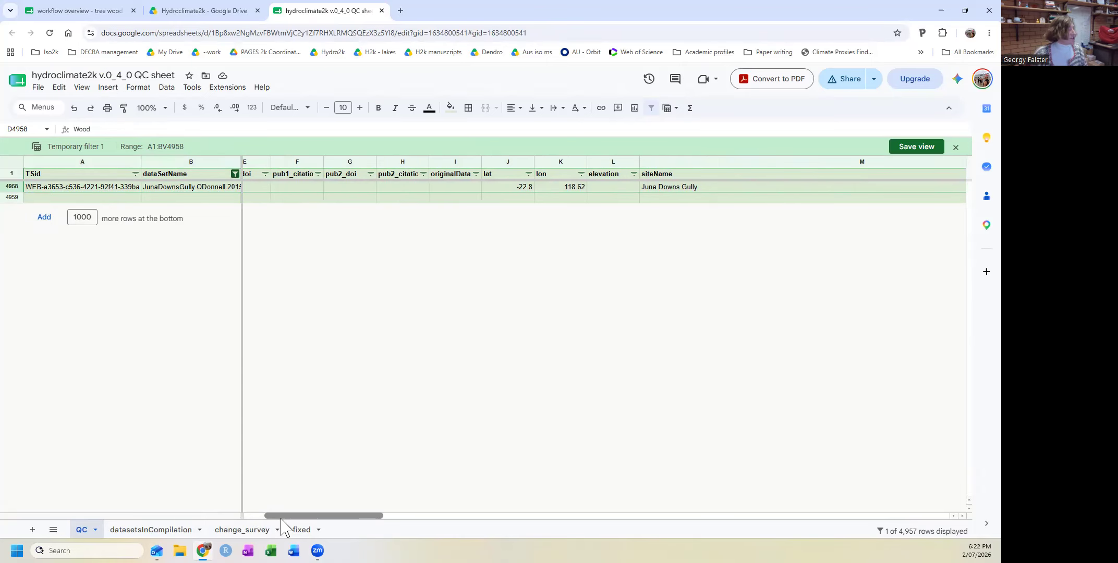
{"action": "left_click_drag", "start_coordinate": [507, 187], "coordinate": [565, 191]}
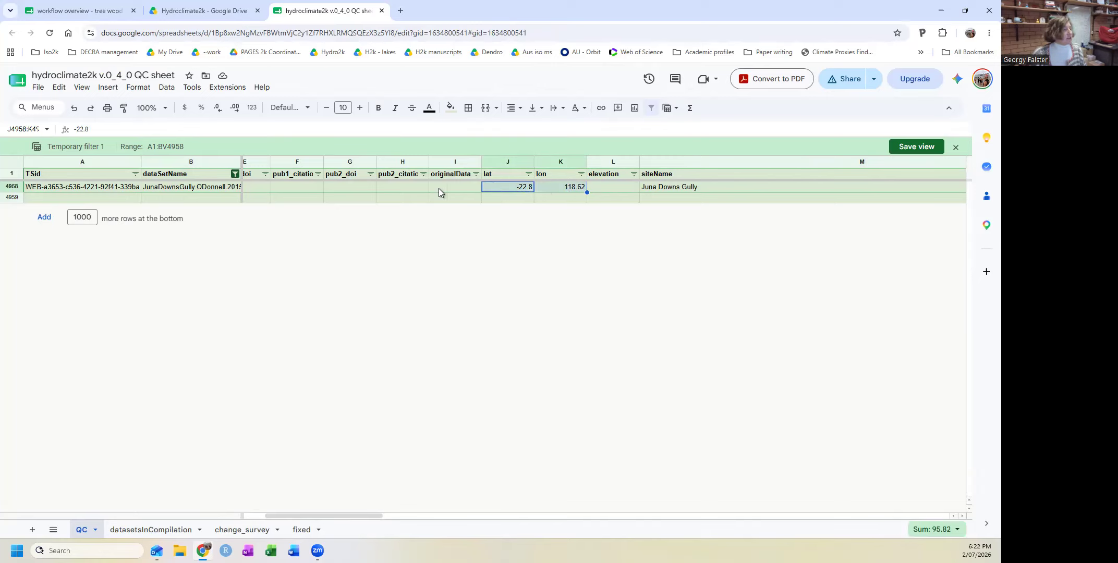
{"action": "left_click", "coordinate": [694, 189]}
{"action": "left_click_drag", "start_coordinate": [338, 518], "coordinate": [509, 521]}
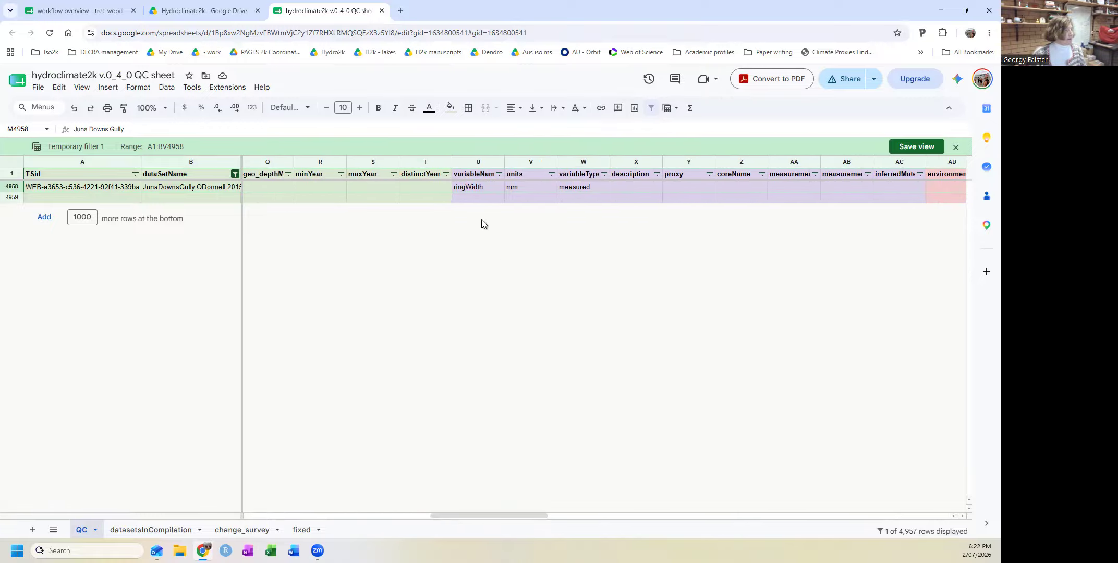
{"action": "left_click", "coordinate": [480, 190]}
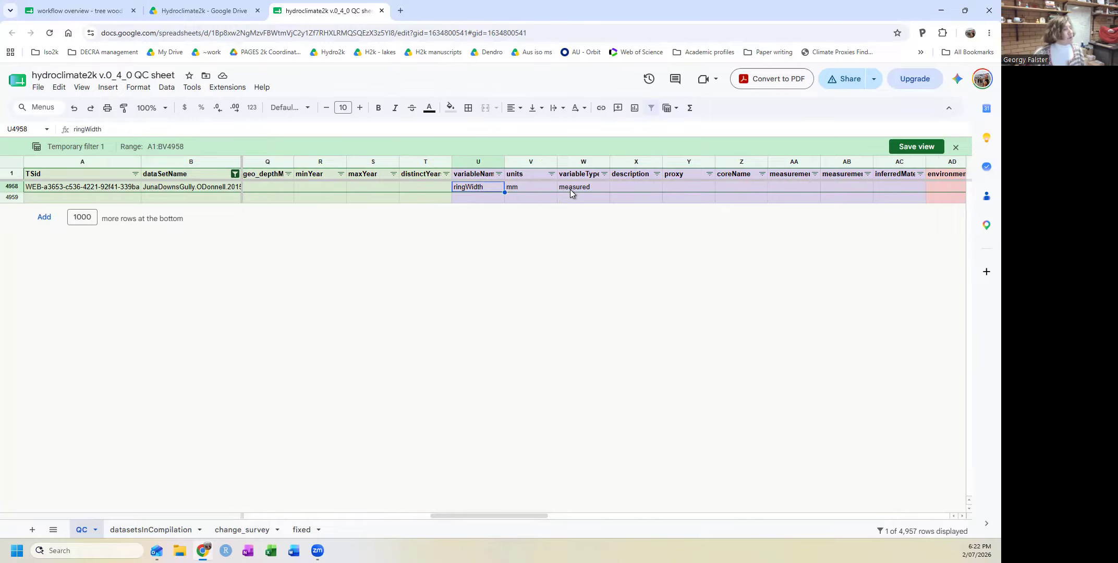
{"action": "mouse_move", "coordinate": [543, 520]}
{"action": "left_mouse_down"}
{"action": "mouse_move", "coordinate": [895, 523]}
{"action": "mouse_move", "coordinate": [452, 527]}
{"action": "mouse_move", "coordinate": [543, 521]}
{"action": "left_mouse_up"}
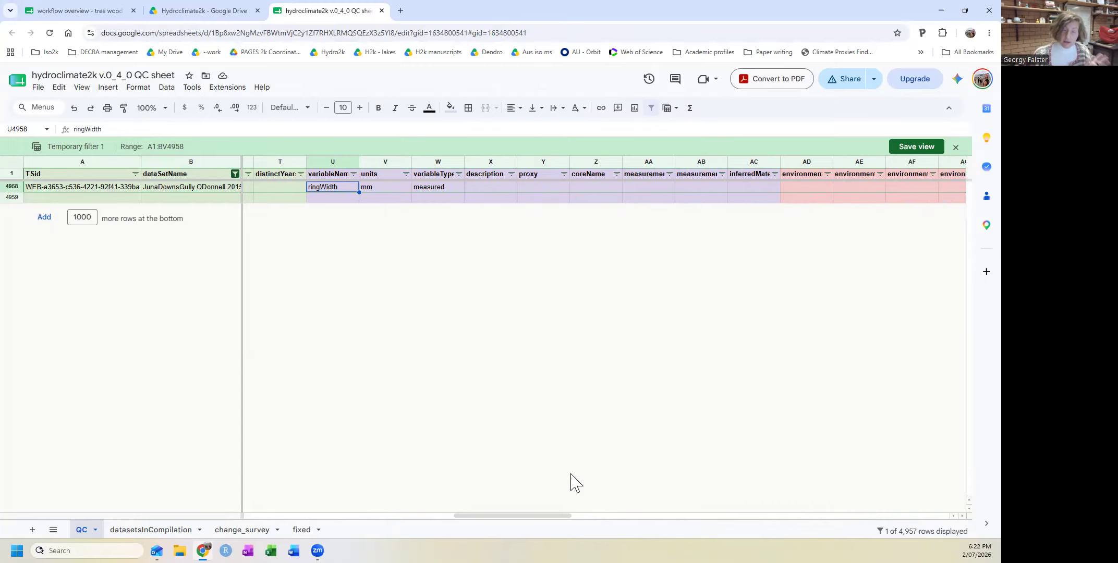
- Search the Tracking data progression sheet of the tree wood workflow overview for "juna" and select the JunaDownsGully row
{"action": "left_click", "coordinate": [93, 11]}
{"action": "scroll", "coordinate": [234, 433], "scroll_direction": "down", "scroll_amount": 6}
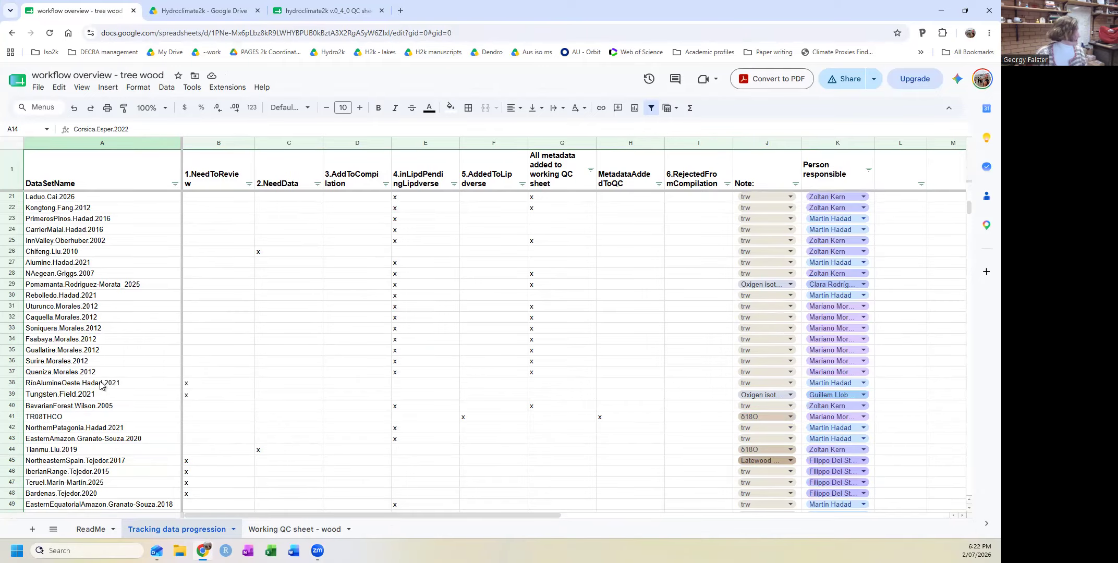
{"action": "scroll", "coordinate": [99, 385], "scroll_direction": "down", "scroll_amount": 14}
{"action": "left_click", "coordinate": [92, 355]}
{"action": "key", "text": "ctrl+f"}
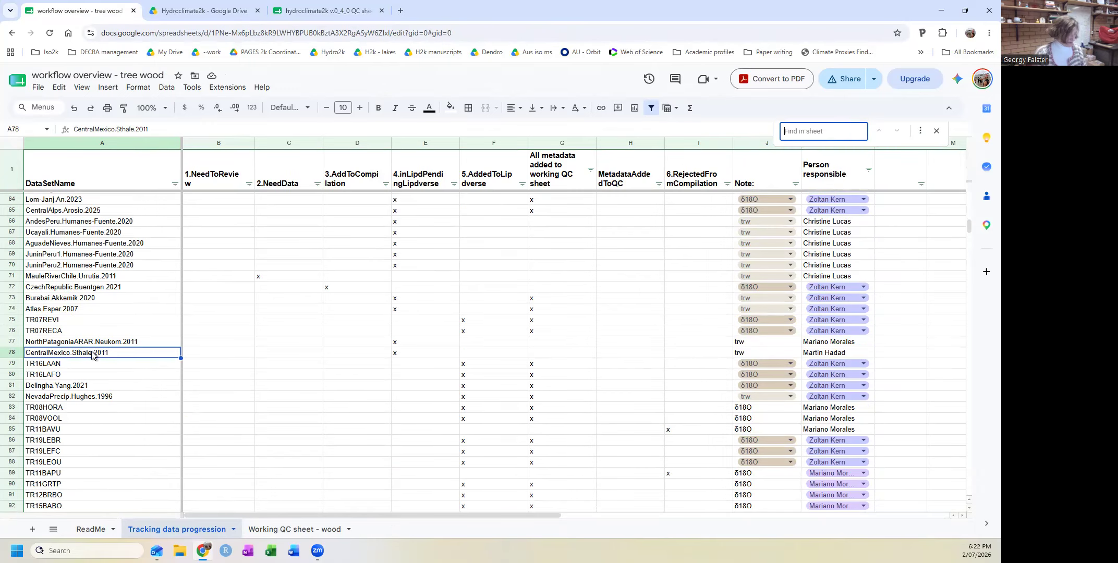
{"action": "type", "text": "juna"}
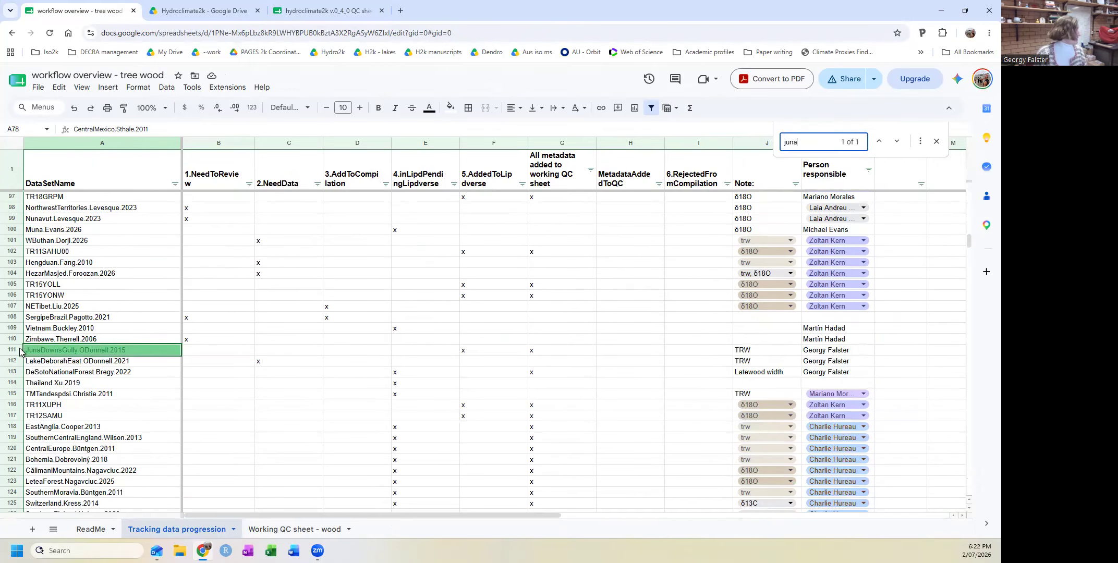
{"action": "left_click", "coordinate": [11, 350]}
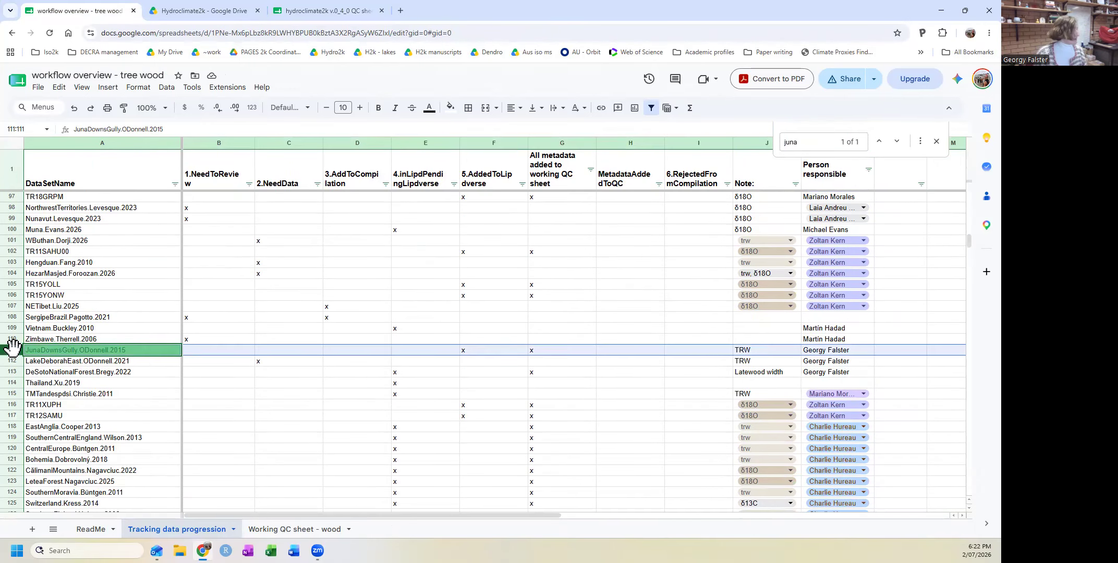
- Check the JunaDownsGully row's tracking status for AddedToLipdverse, metadata added to the working QC sheet, and MetadataAddedToQC
{"action": "left_click", "coordinate": [478, 354]}
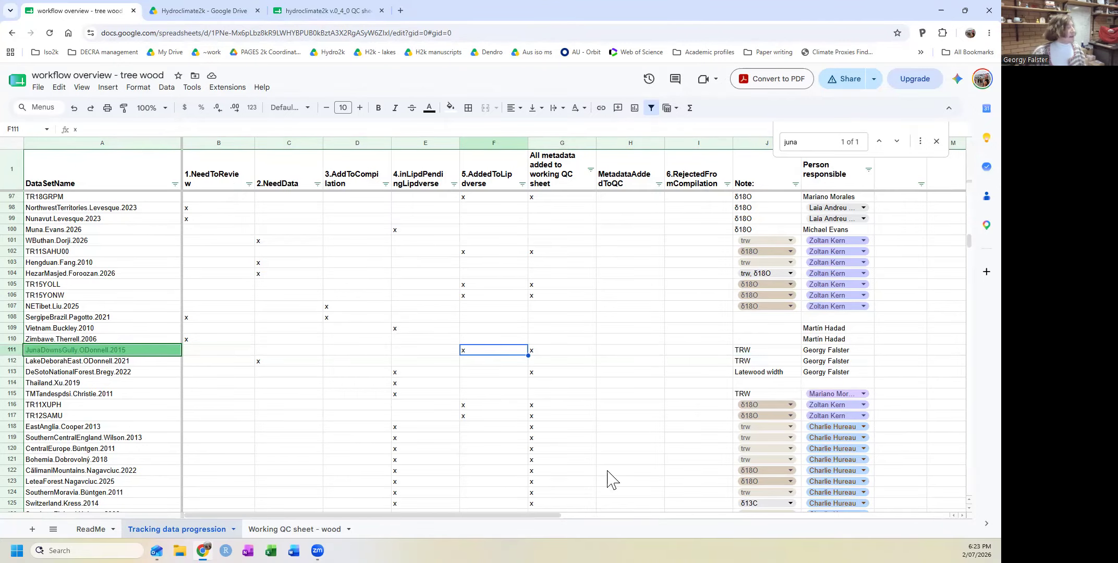
{"action": "left_click", "coordinate": [11, 351]}
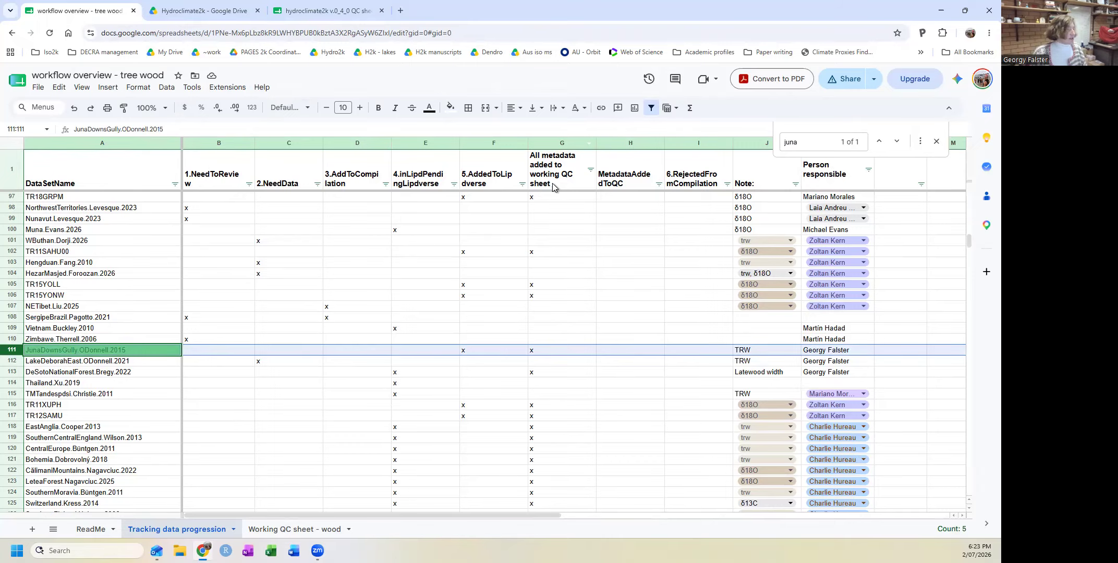
{"action": "left_click", "coordinate": [543, 352]}
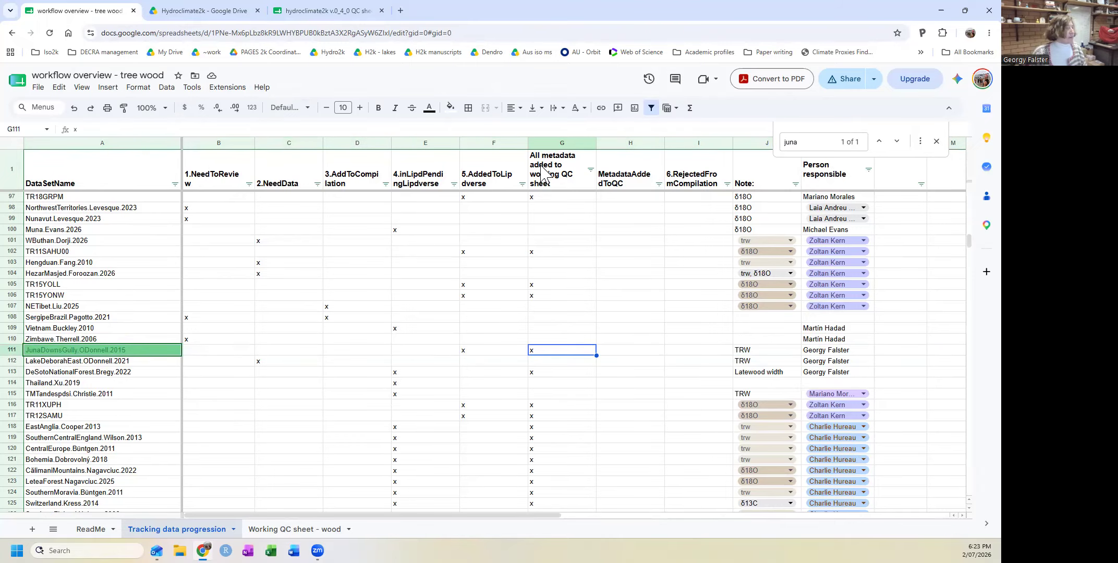
{"action": "left_click", "coordinate": [621, 353]}
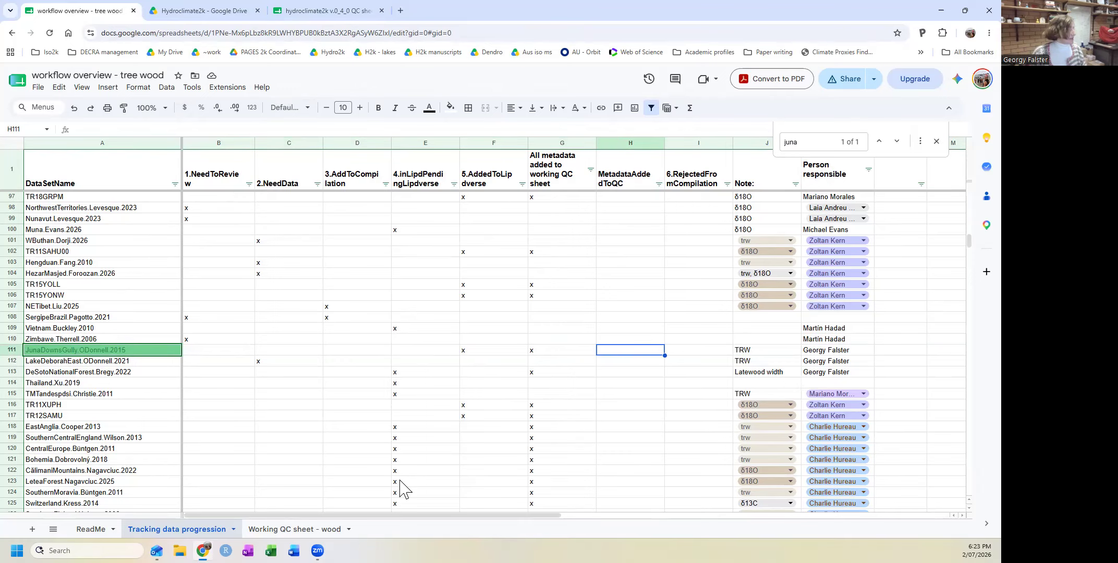
- Find the JunaDownsGully row in the Working QC sheet - wood and close the search
{"action": "left_click", "coordinate": [295, 530]}
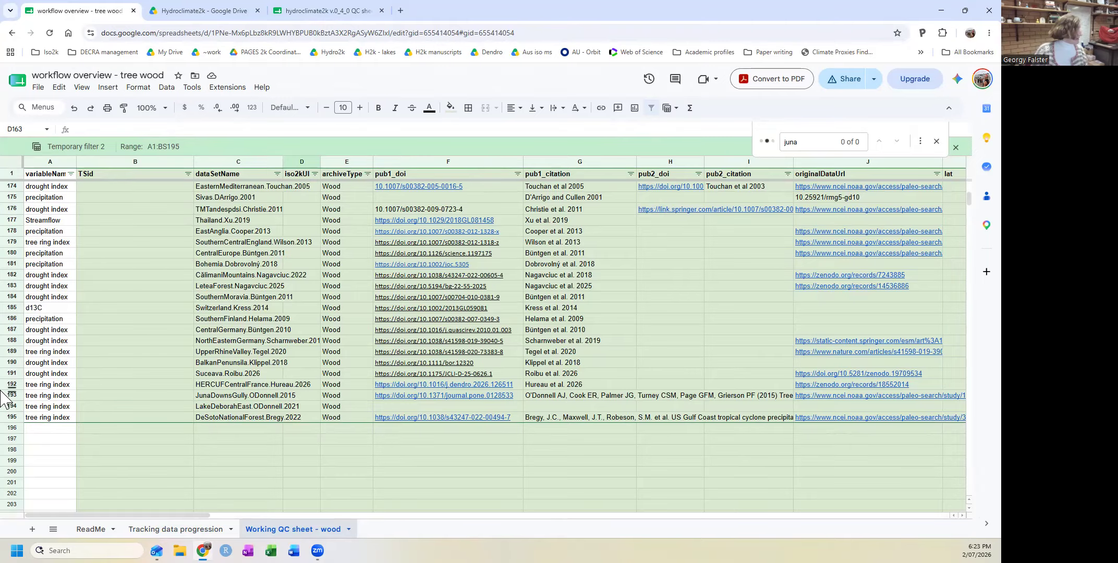
{"action": "left_click", "coordinate": [12, 394]}
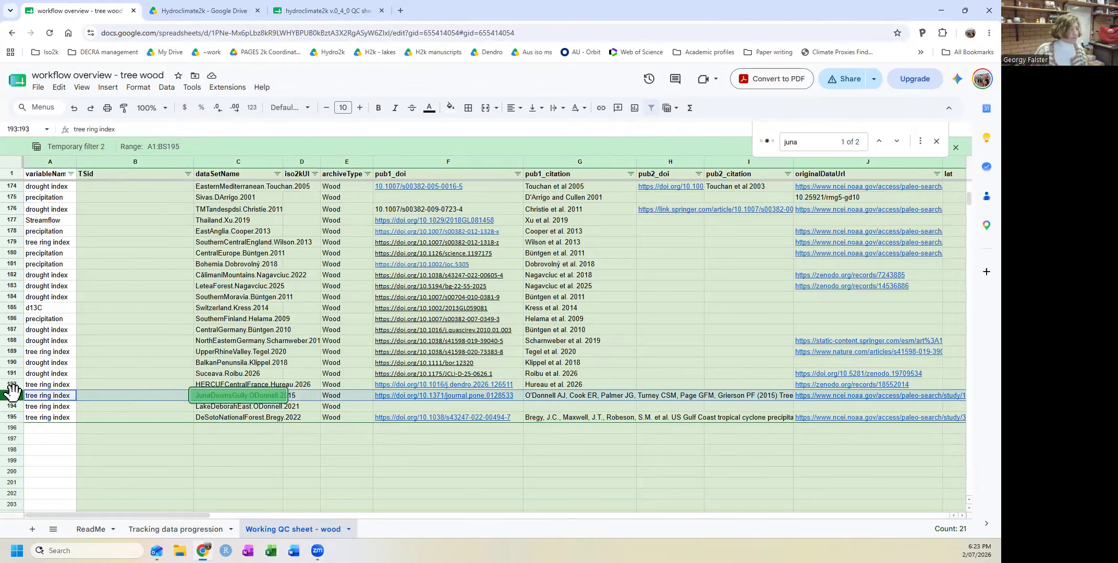
{"action": "left_click", "coordinate": [936, 145]}
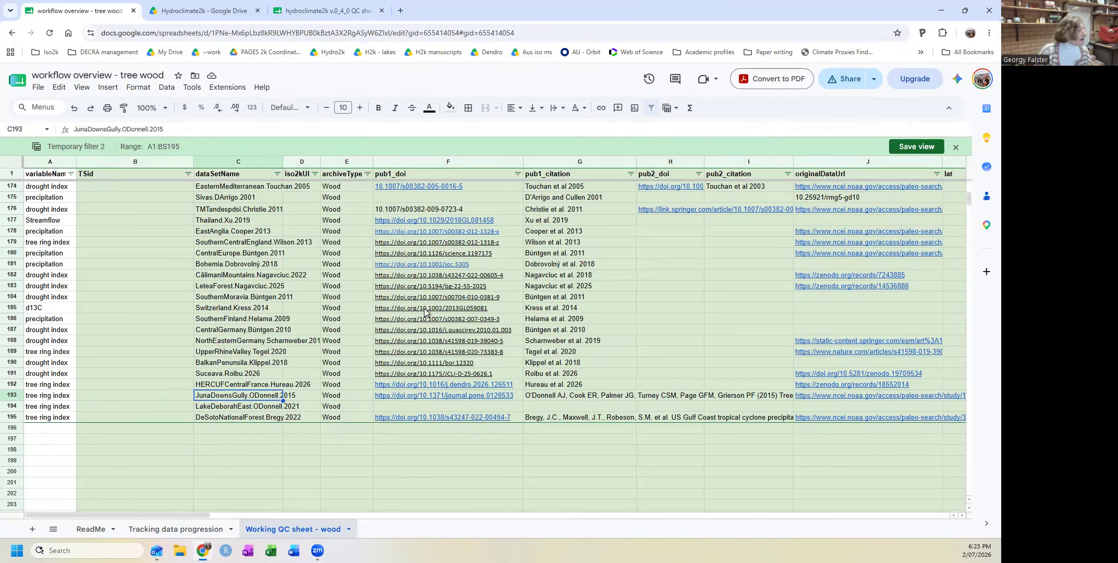
- Filter the wood working sheet's dataSetName column by values, searching for "Juna" and keeping only the JunaDownsGully 2015 dataset
{"action": "left_click", "coordinate": [277, 174]}
{"action": "left_click", "coordinate": [188, 303]}
{"action": "left_click", "coordinate": [182, 327]}
{"action": "type", "text": "Juna"}
{"action": "left_click", "coordinate": [215, 347]}
{"action": "left_click", "coordinate": [255, 433]}
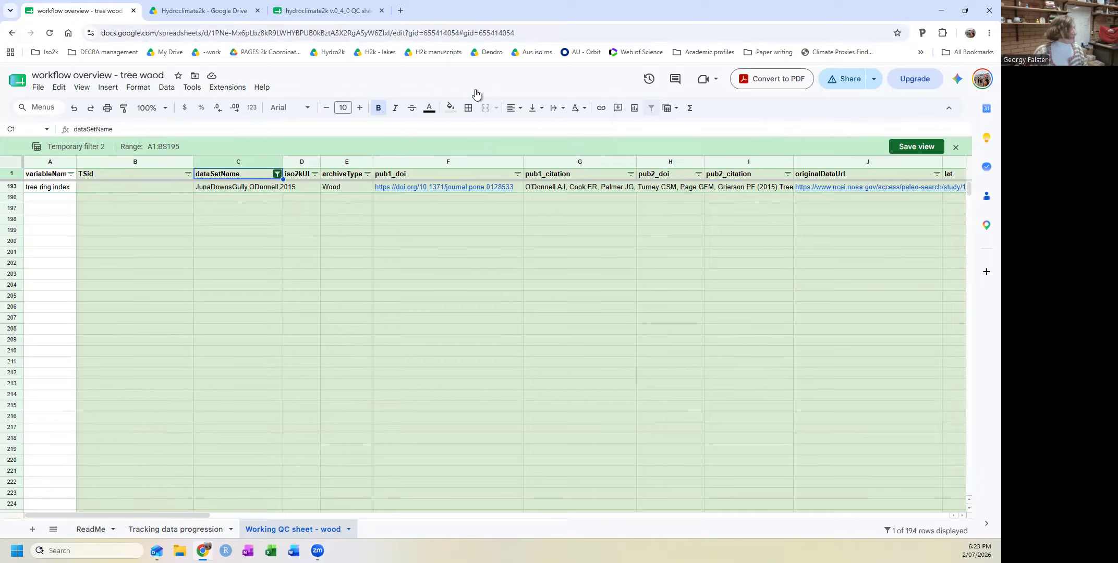
- Place the hydroclimate2k v.0_4_0 QC sheet beside the tree wood workflow overview and show its JunaDownsGully site columns
{"action": "left_click_drag", "start_coordinate": [160, 513], "coordinate": [181, 428]}
{"action": "left_click_drag", "start_coordinate": [328, 12], "coordinate": [212, 14]}
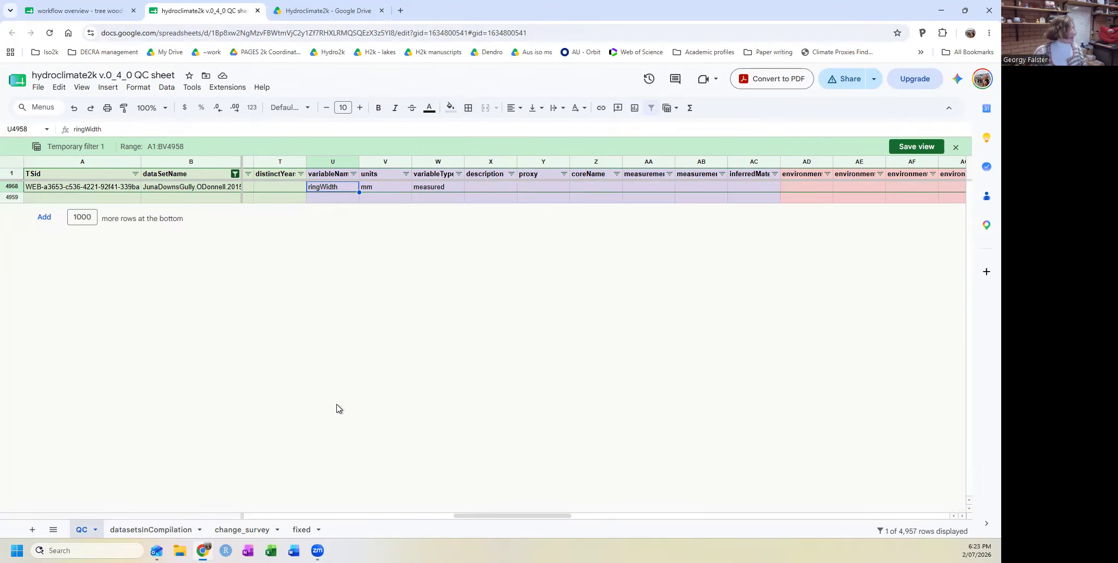
{"action": "left_click_drag", "start_coordinate": [460, 515], "coordinate": [321, 527]}
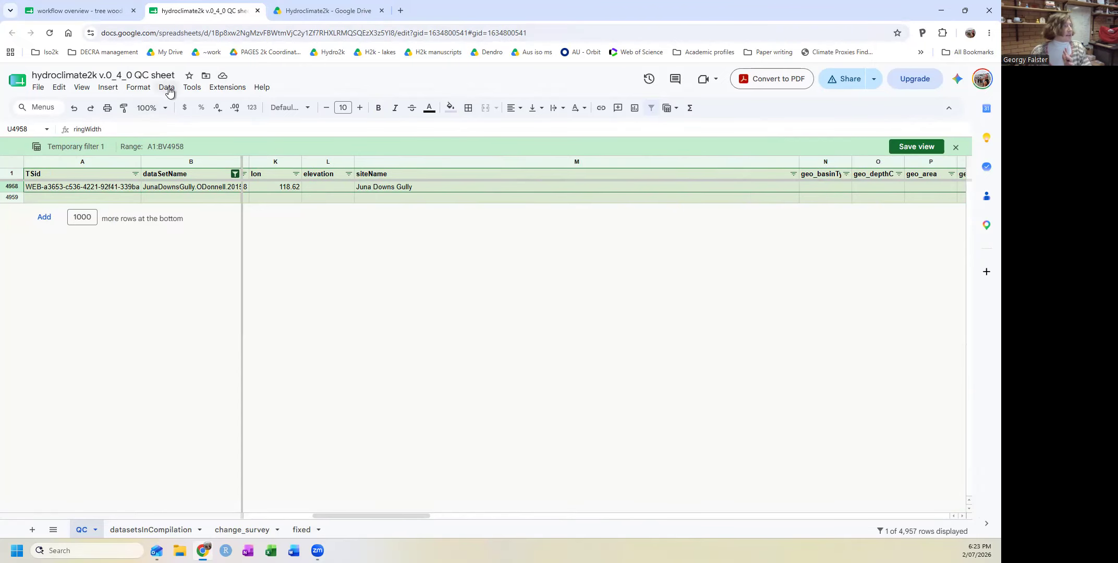
- Copy the whole JunaDownsGully row from the wood working sheet and select the matching row in the v.0_4_0 QC sheet
{"action": "left_click", "coordinate": [80, 14]}
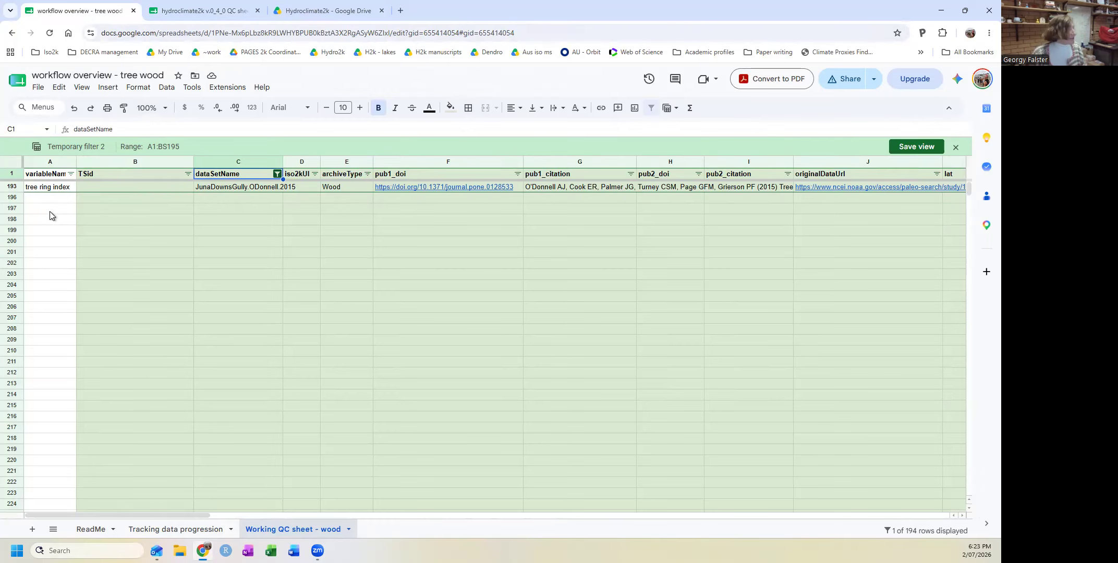
{"action": "left_click", "coordinate": [12, 186]}
{"action": "key", "text": "ctrl+c"}
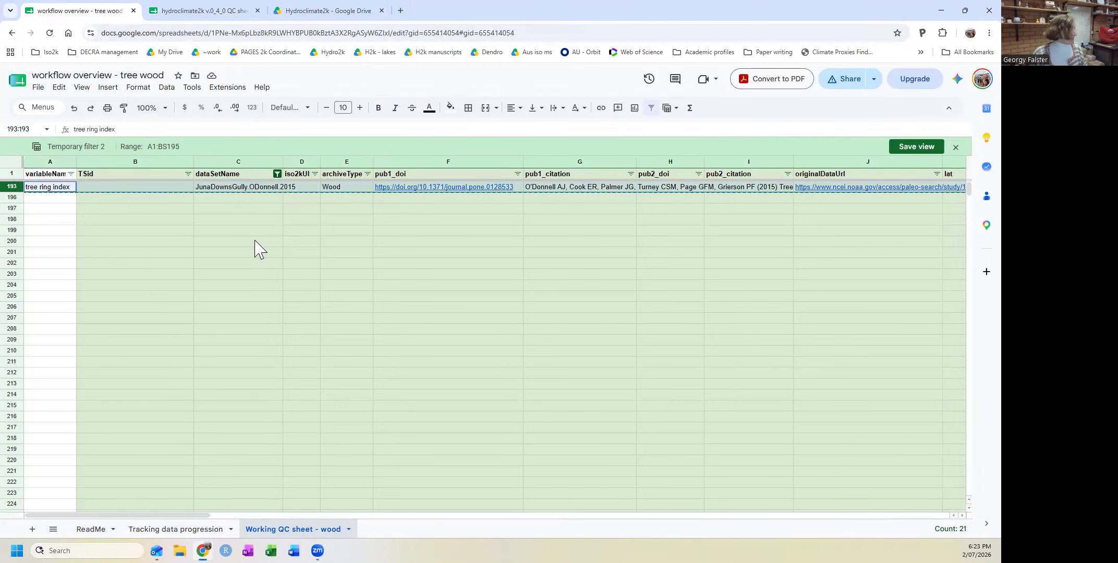
{"action": "right_click", "coordinate": [12, 183]}
{"action": "left_click", "coordinate": [40, 213]}
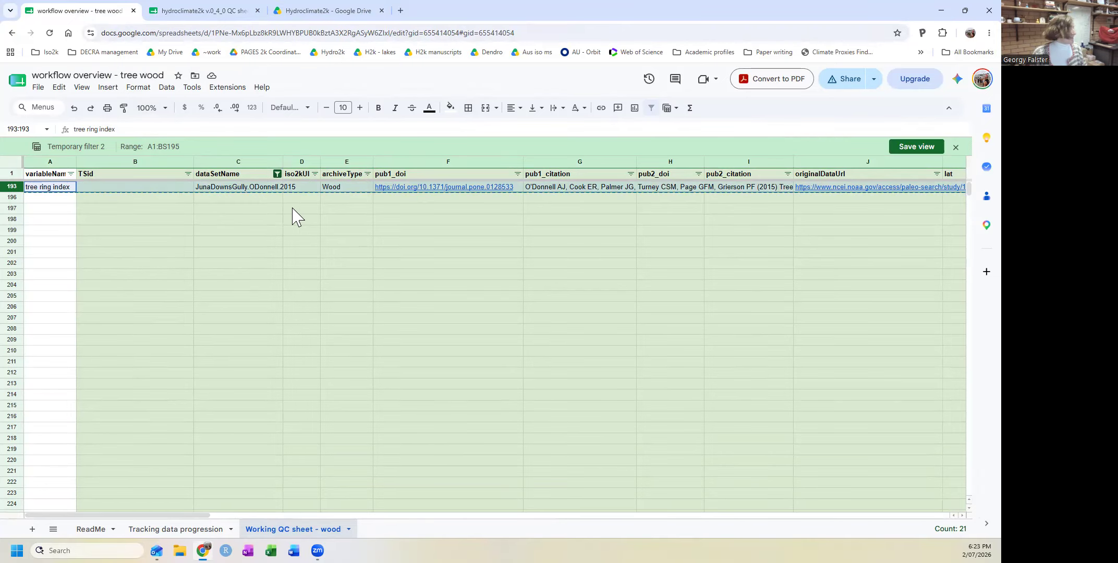
{"action": "left_click", "coordinate": [200, 12]}
{"action": "left_click", "coordinate": [12, 187]}
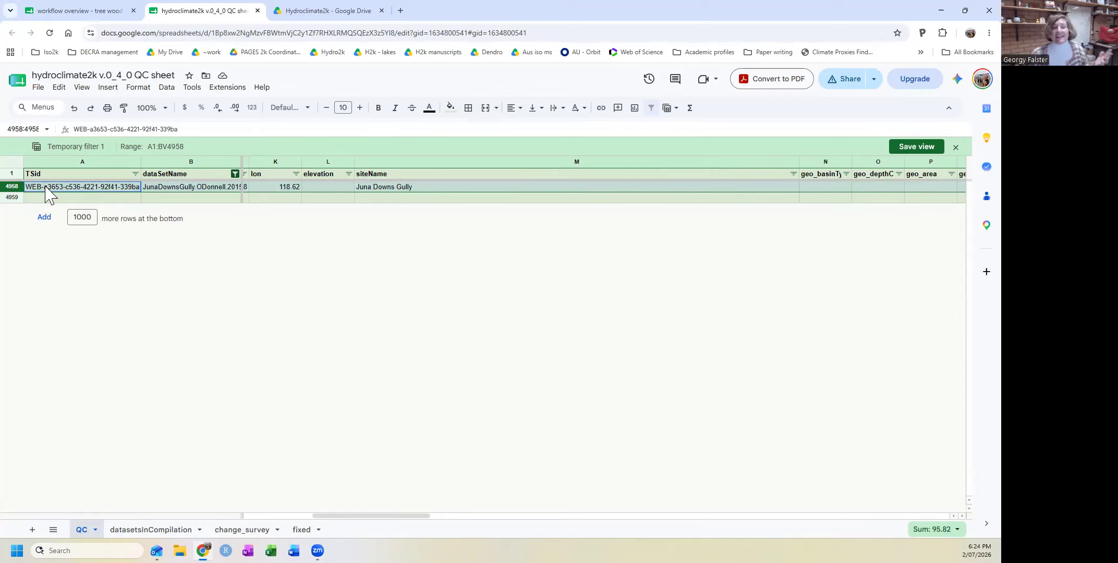
{"action": "left_click", "coordinate": [346, 198]}
{"action": "left_click_drag", "start_coordinate": [366, 516], "coordinate": [269, 517]}
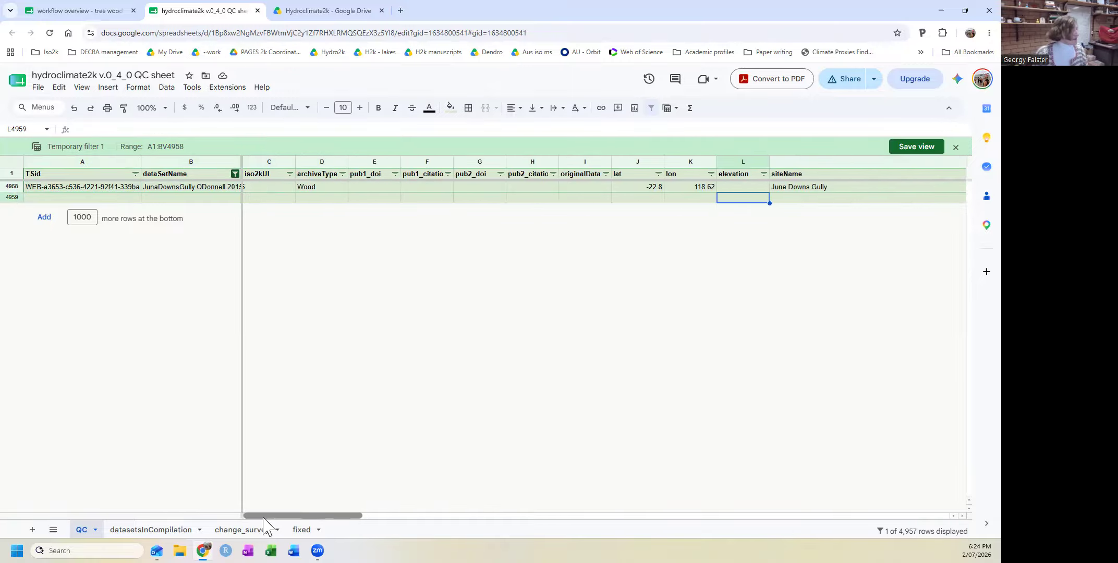
- Copy JunaDownsGully's pub1_doi and pub1_citation from the wood working sheet into the matching cells of the v.0_4_0 QC sheet
{"action": "left_click", "coordinate": [57, 11]}
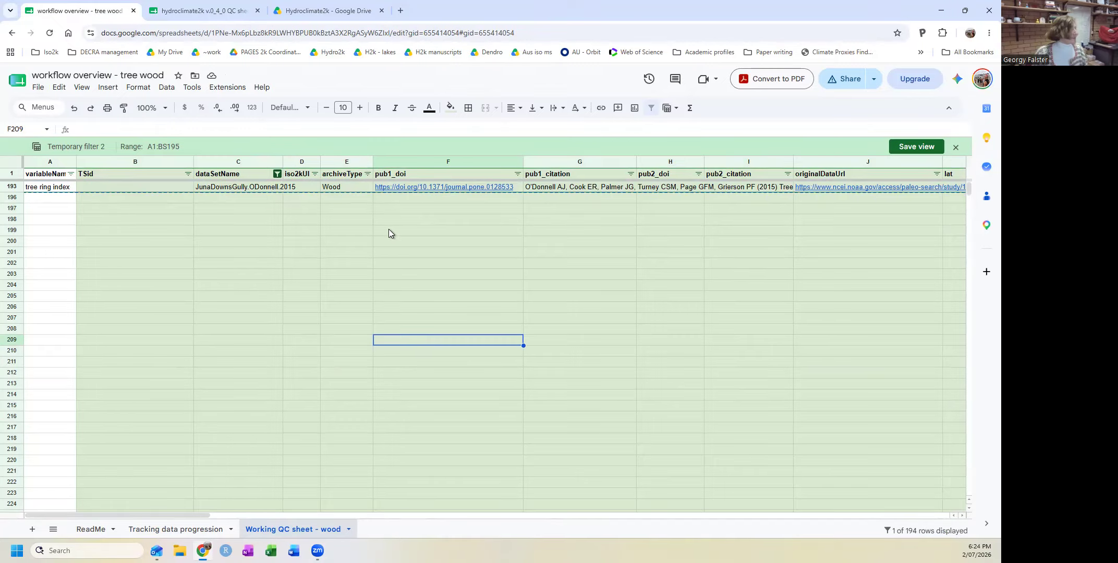
{"action": "left_click", "coordinate": [393, 199]}
{"action": "key", "text": "Up"}
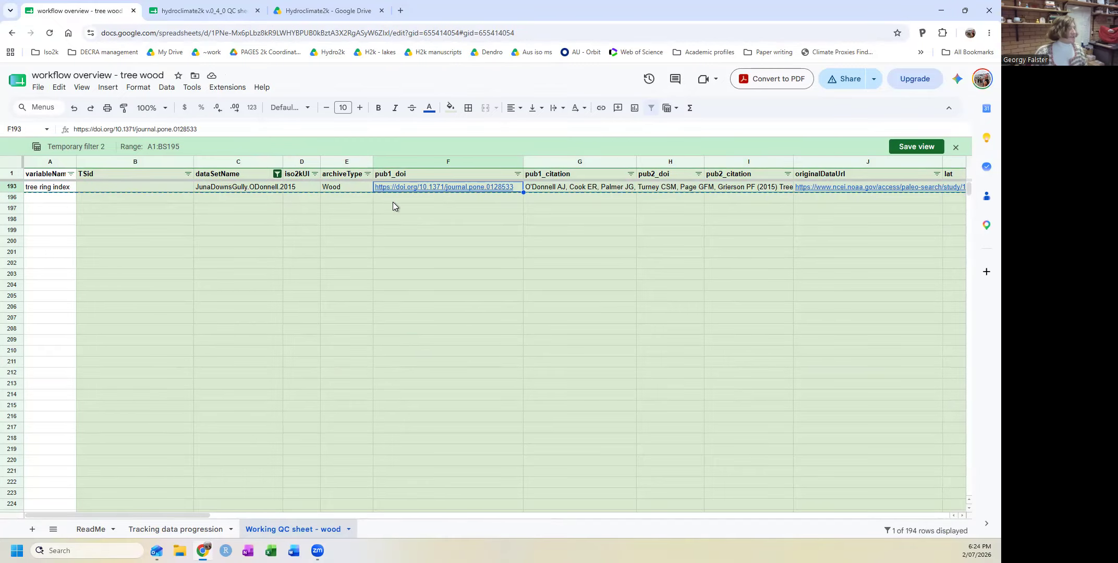
{"action": "left_click", "coordinate": [563, 186], "text": "shift"}
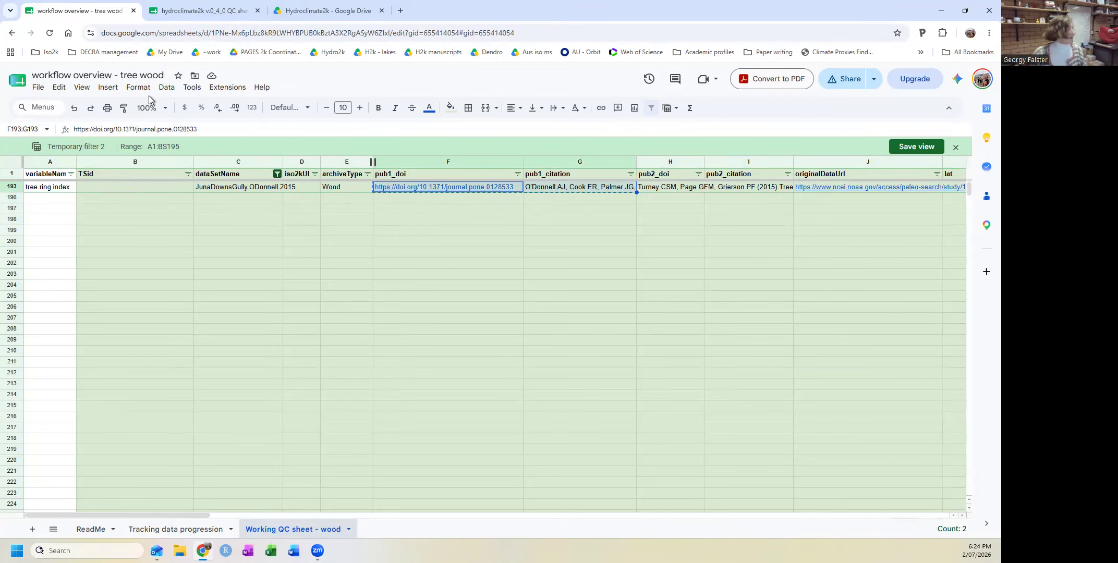
{"action": "left_click", "coordinate": [182, 14]}
{"action": "right_click", "coordinate": [364, 188]}
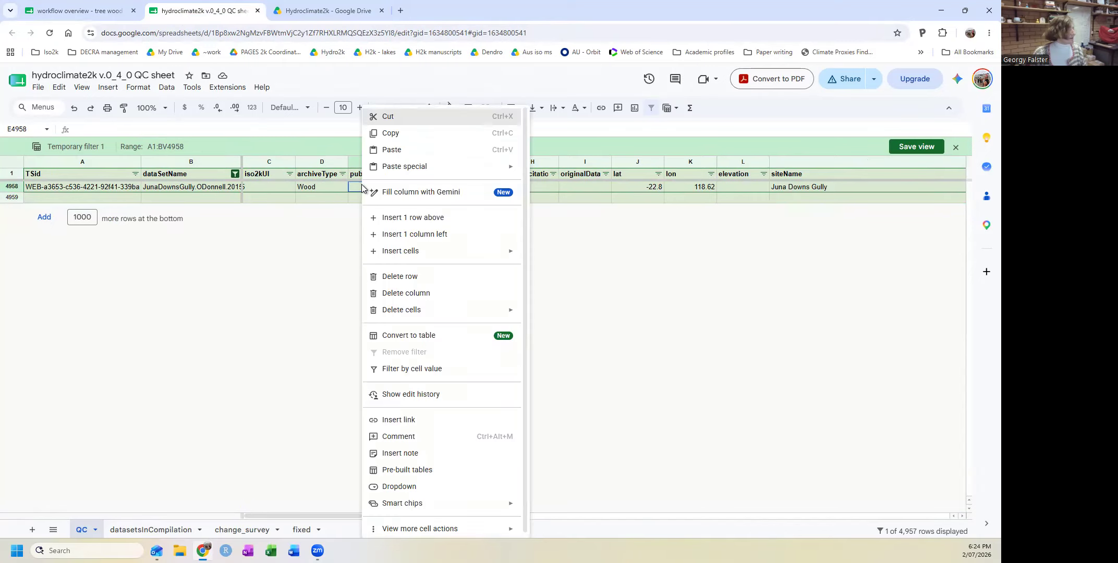
{"action": "mouse_move", "coordinate": [425, 167]}
{"action": "left_click", "coordinate": [569, 177]}
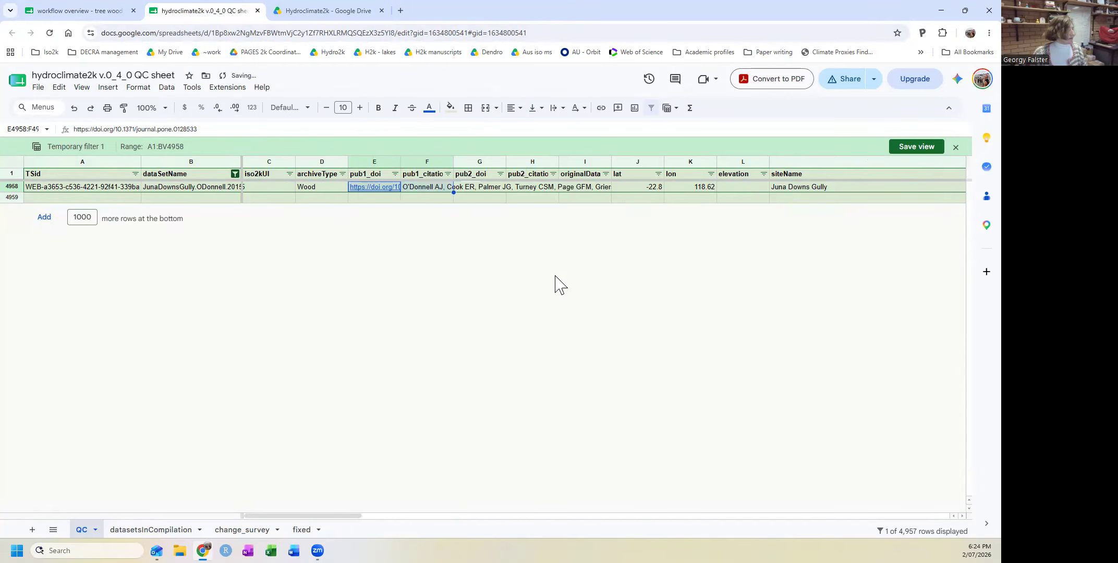
{"action": "left_click", "coordinate": [480, 197]}
- Copy JunaDownsGully's originalDataUrl, the NOAA paleo-search study link, from the wood working sheet into the v.0_4_0 QC sheet
{"action": "left_click", "coordinate": [97, 11]}
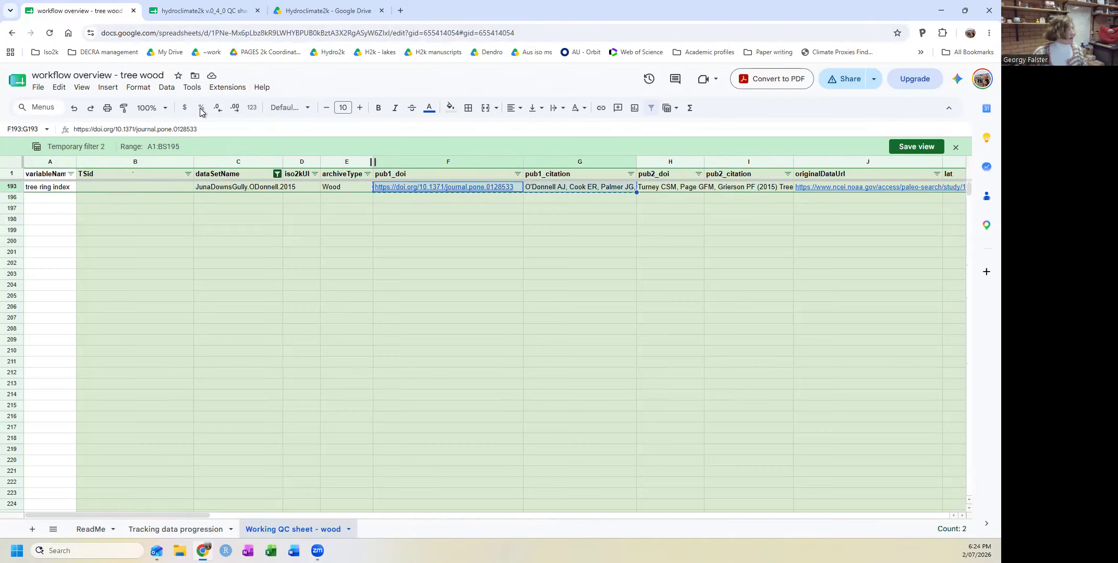
{"action": "left_click", "coordinate": [577, 188]}
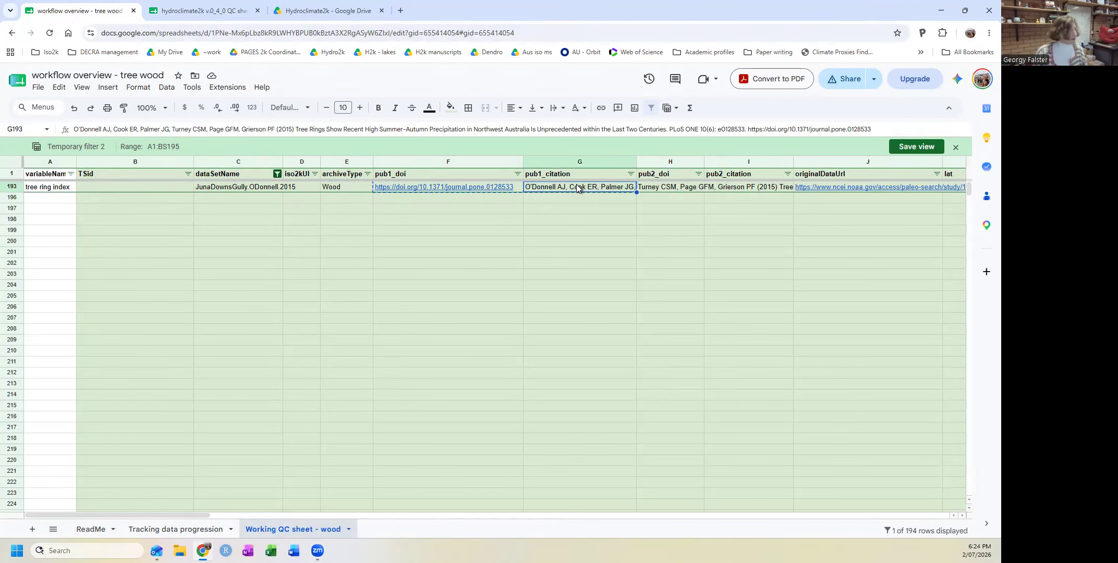
{"action": "key", "text": "Right"}
{"action": "key", "text": "Right"}
{"action": "key", "text": "Right"}
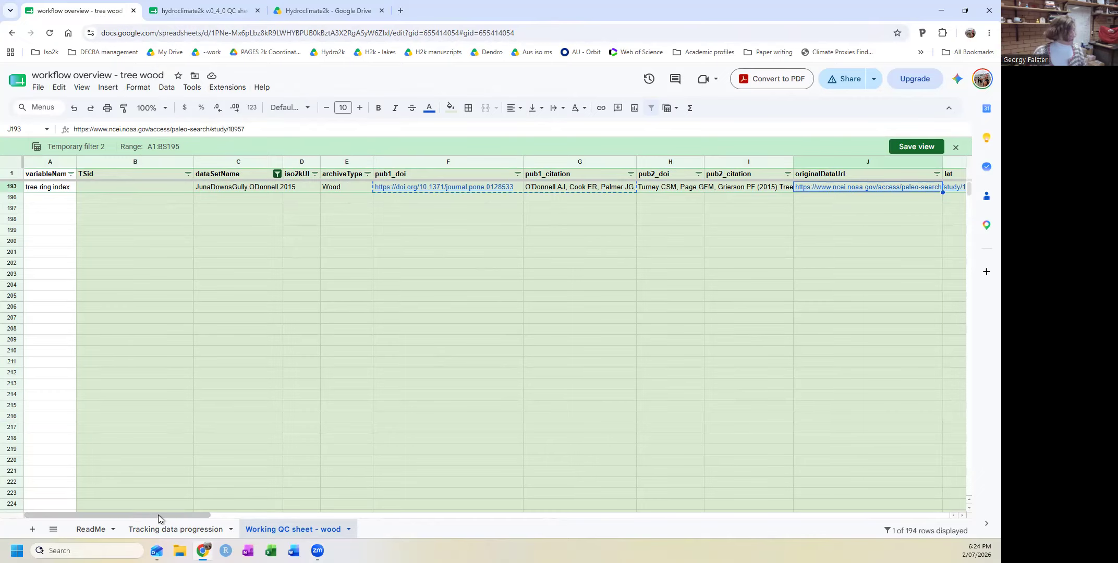
{"action": "scroll", "coordinate": [164, 508], "scroll_direction": "right", "scroll_amount": 6}
{"action": "key", "text": "ctrl+c"}
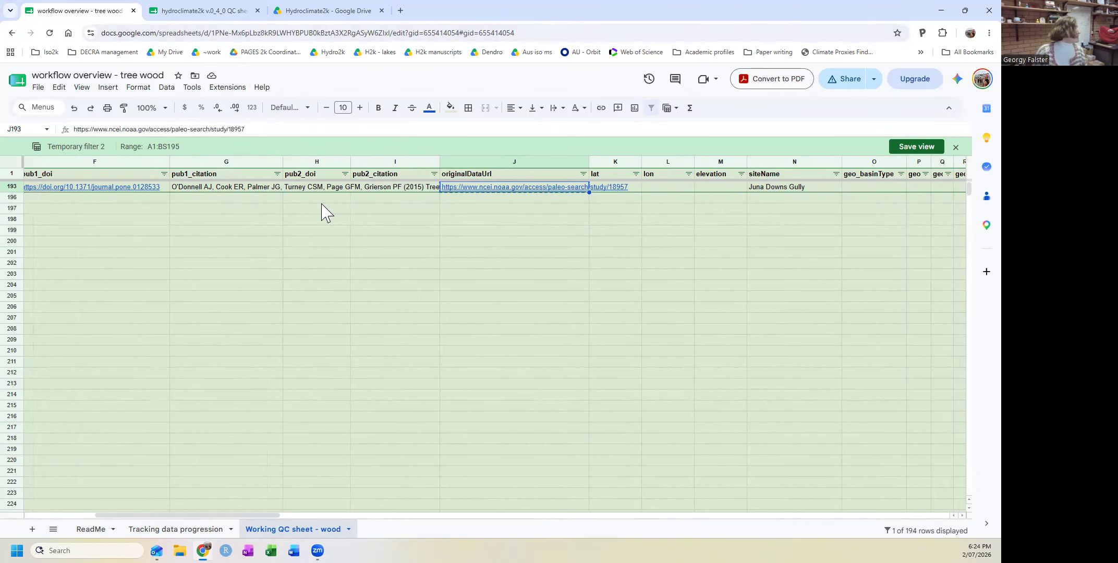
{"action": "left_click", "coordinate": [223, 11]}
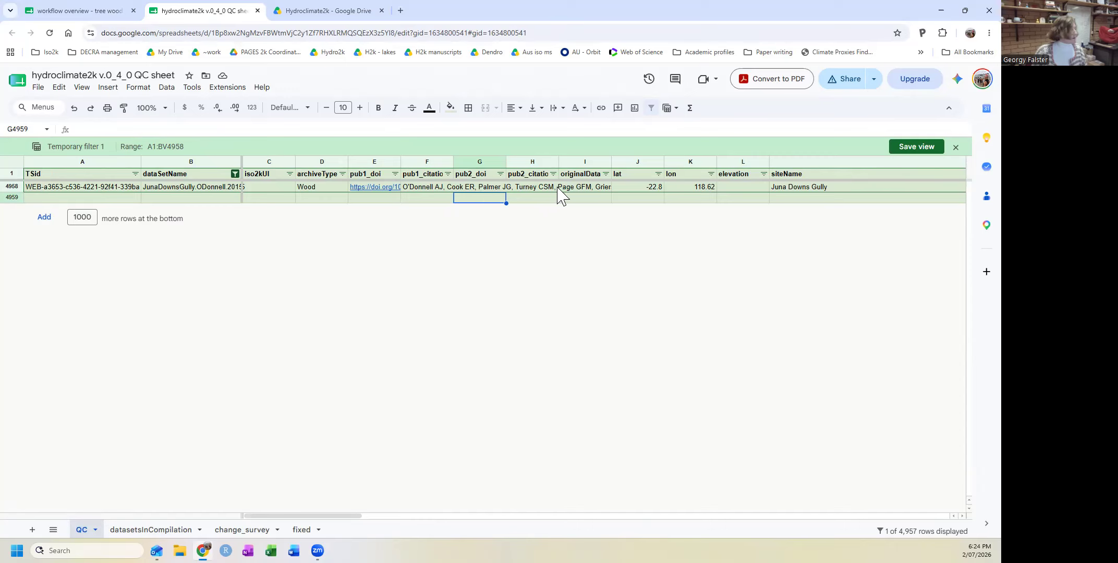
{"action": "left_click", "coordinate": [584, 187]}
{"action": "key", "text": "ctrl+v"}
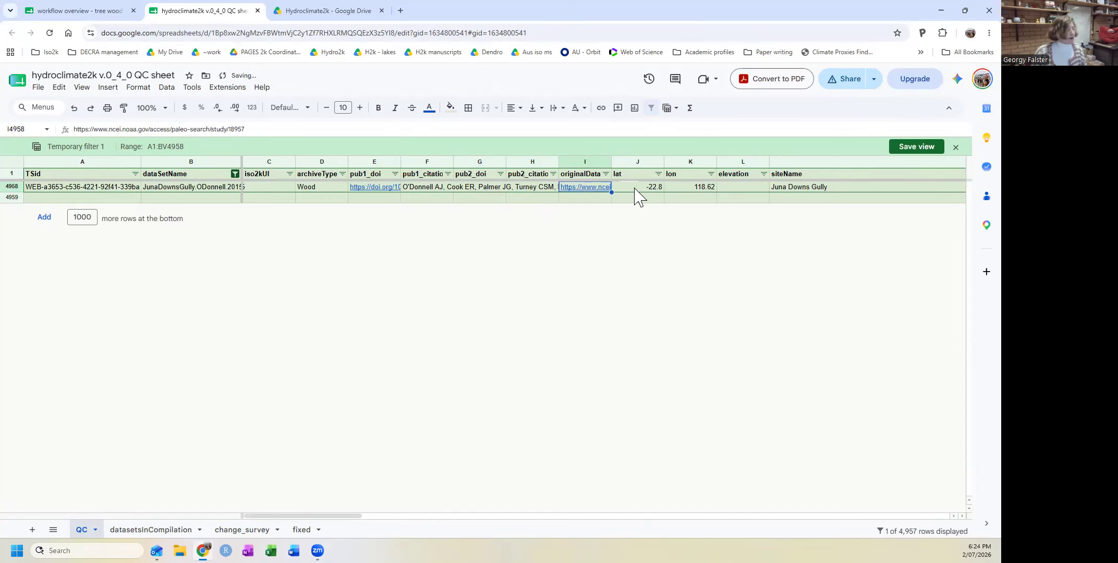
- Copy "tree growth rate" into JunaDownsGully's environmentInterpretation1_variable cell in the v.0_4_0 QC sheet, widening that column to fit its heading
{"action": "left_click", "coordinate": [75, 9]}
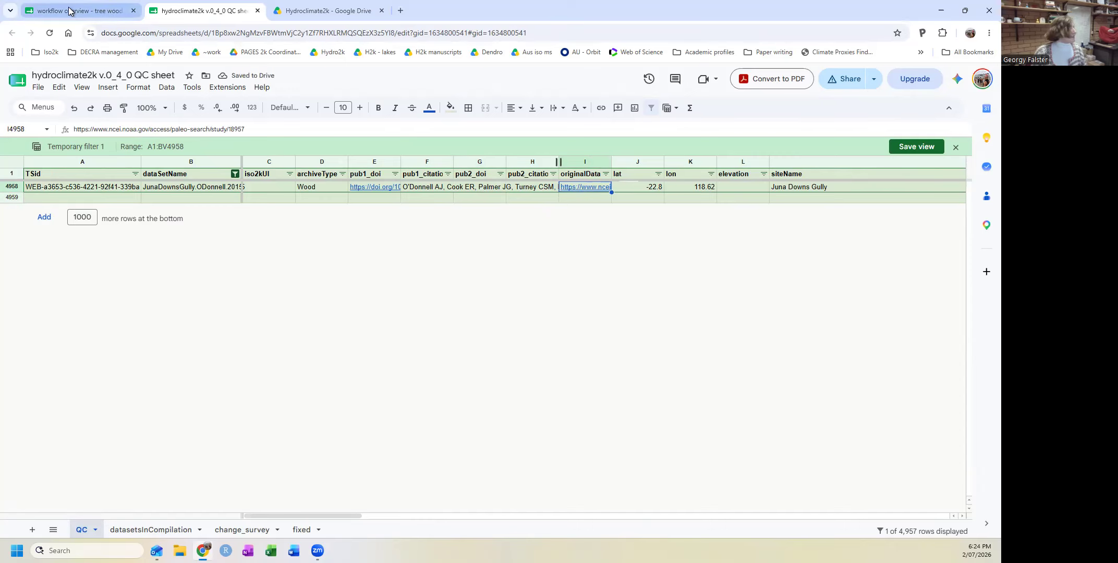
{"action": "left_click_drag", "start_coordinate": [206, 515], "coordinate": [461, 528]}
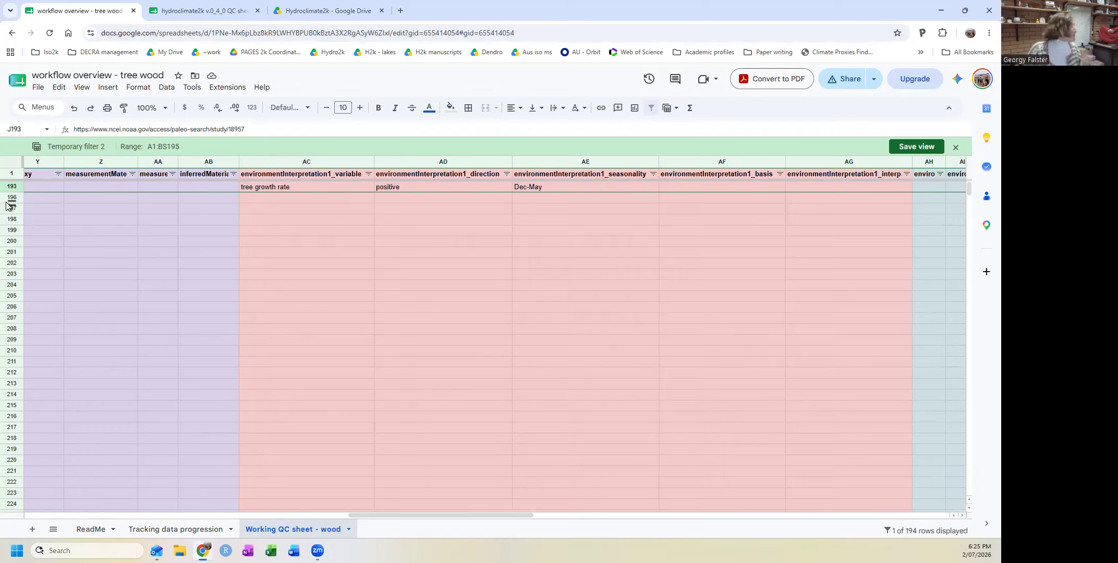
{"action": "left_click", "coordinate": [264, 190]}
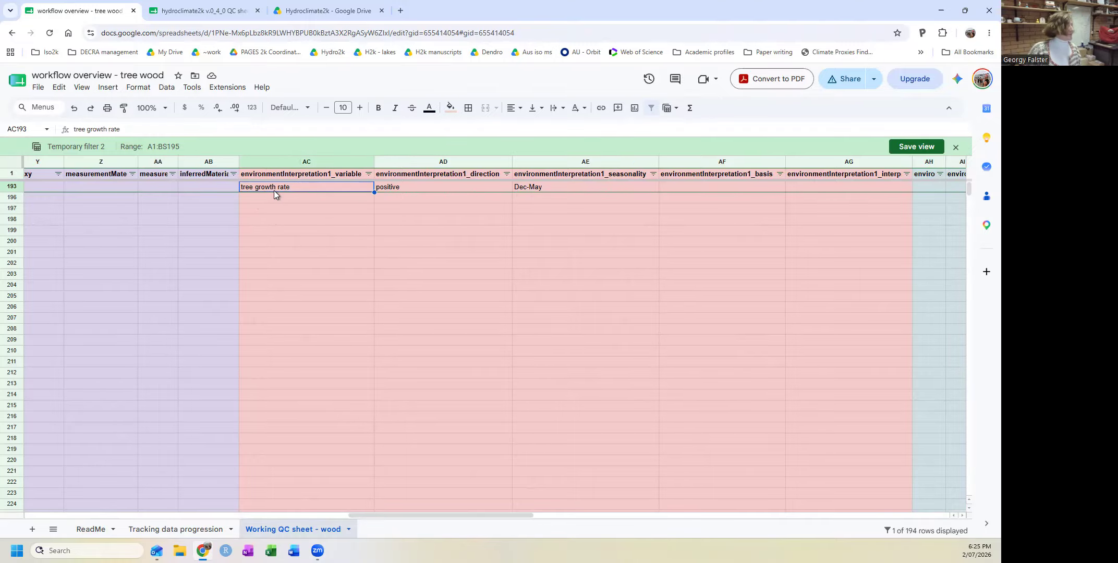
{"action": "left_click", "coordinate": [215, 12]}
{"action": "left_click_drag", "start_coordinate": [333, 515], "coordinate": [601, 515]}
{"action": "double_click", "coordinate": [487, 160]}
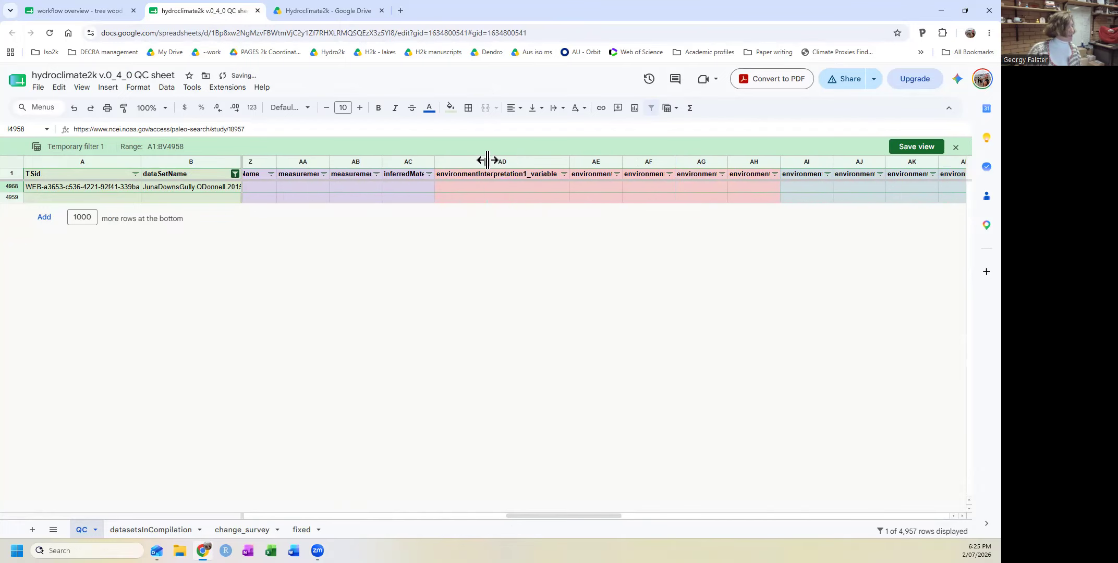
{"action": "left_click", "coordinate": [458, 178]}
{"action": "left_click", "coordinate": [469, 186]}
{"action": "key", "text": "ctrl+v"}
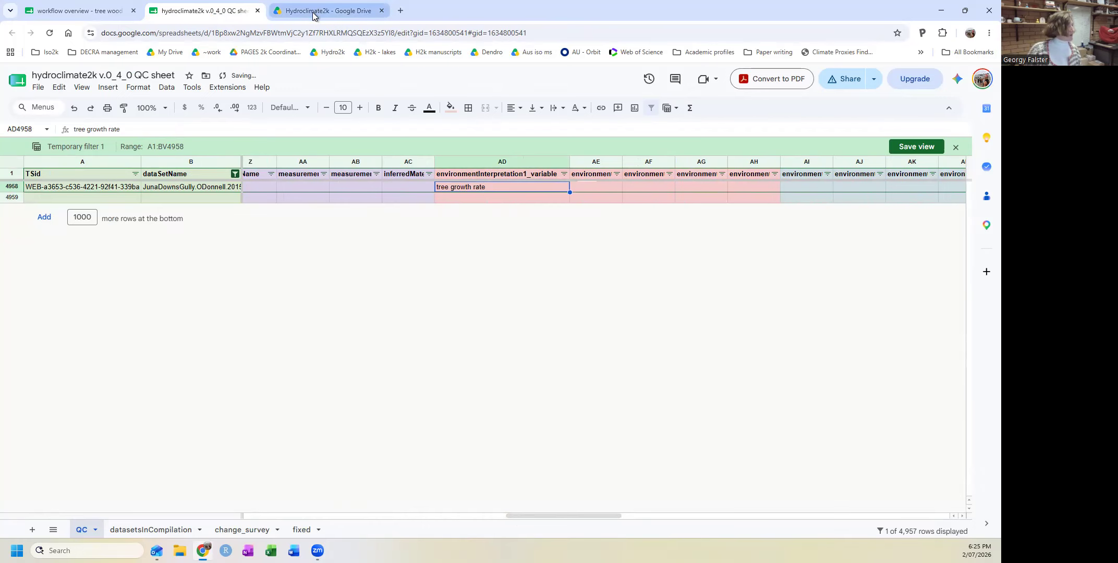
- Copy "positive" into JunaDownsGully's environmentInterpretation1_direction cell in the v.0_4_0 QC sheet, widening that column to fit its heading
{"action": "left_click", "coordinate": [95, 13]}
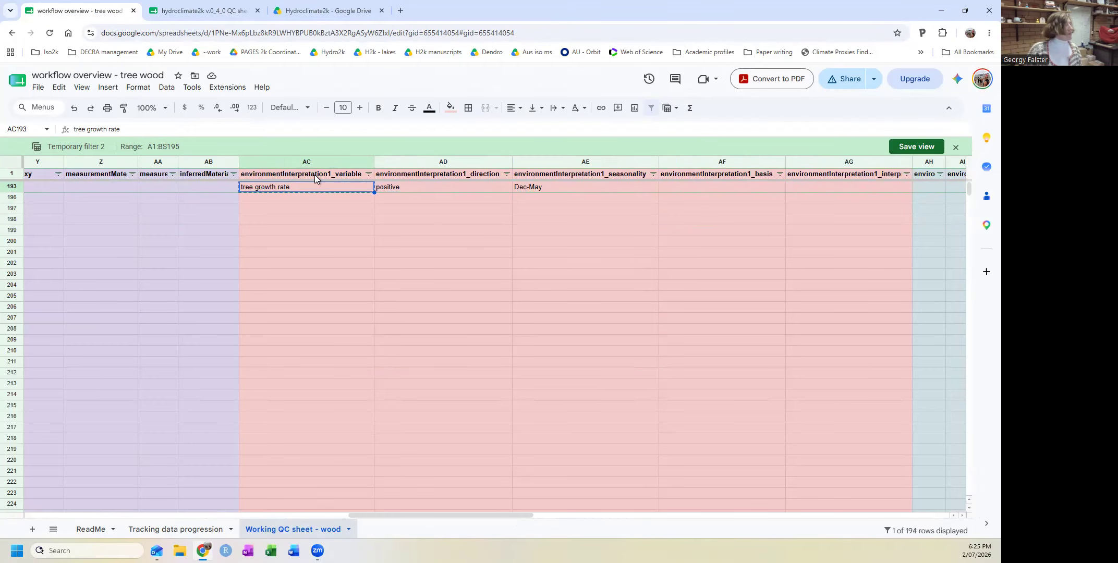
{"action": "key", "text": "Right"}
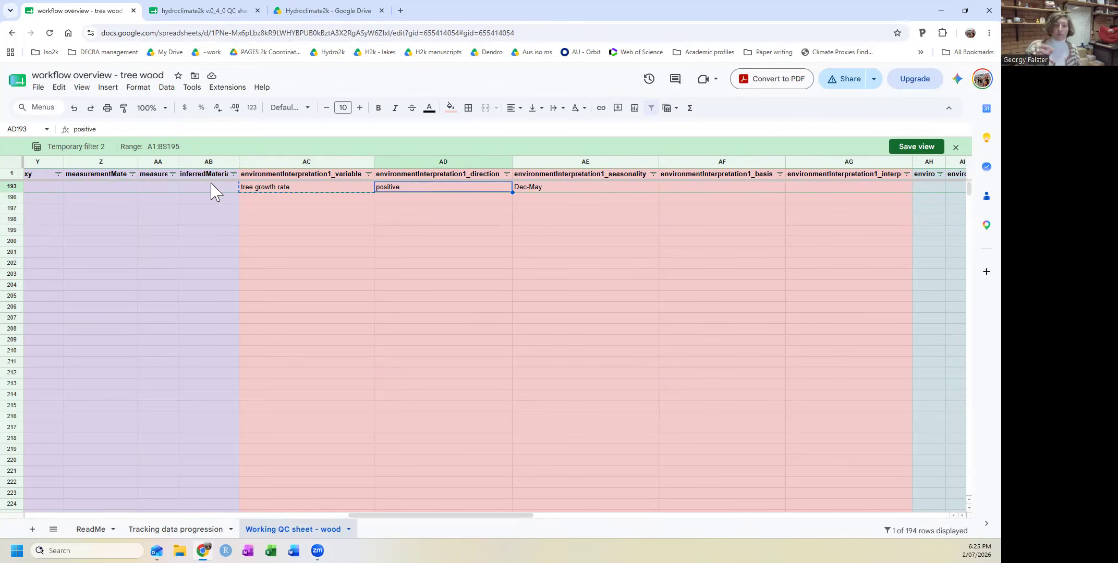
{"action": "key", "text": "ctrl+c"}
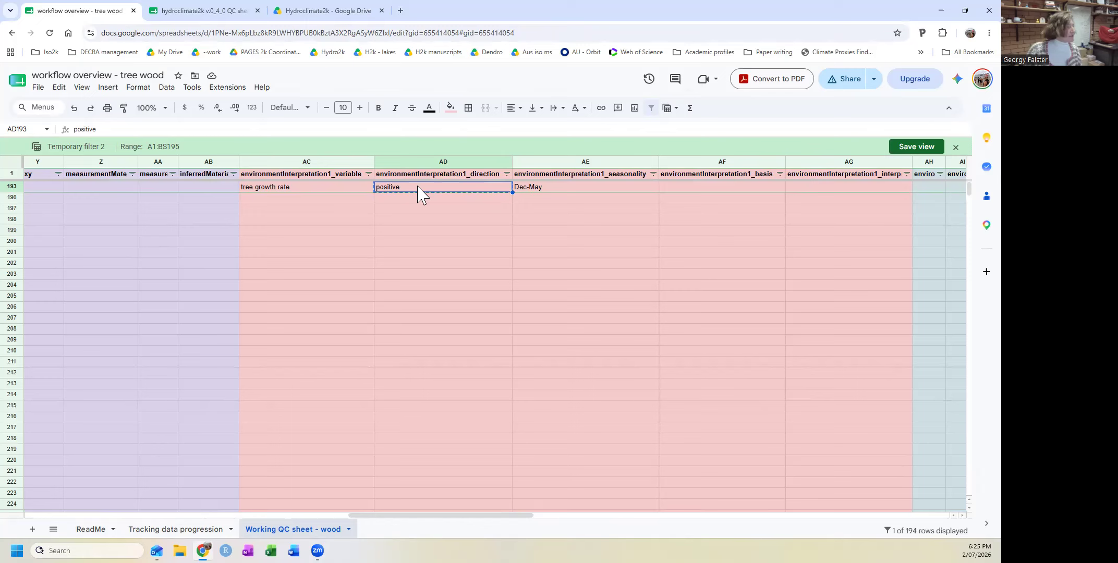
{"action": "left_click", "coordinate": [217, 11]}
{"action": "double_click", "coordinate": [623, 162]}
{"action": "left_click", "coordinate": [615, 188]}
{"action": "key", "text": "ctrl+v"}
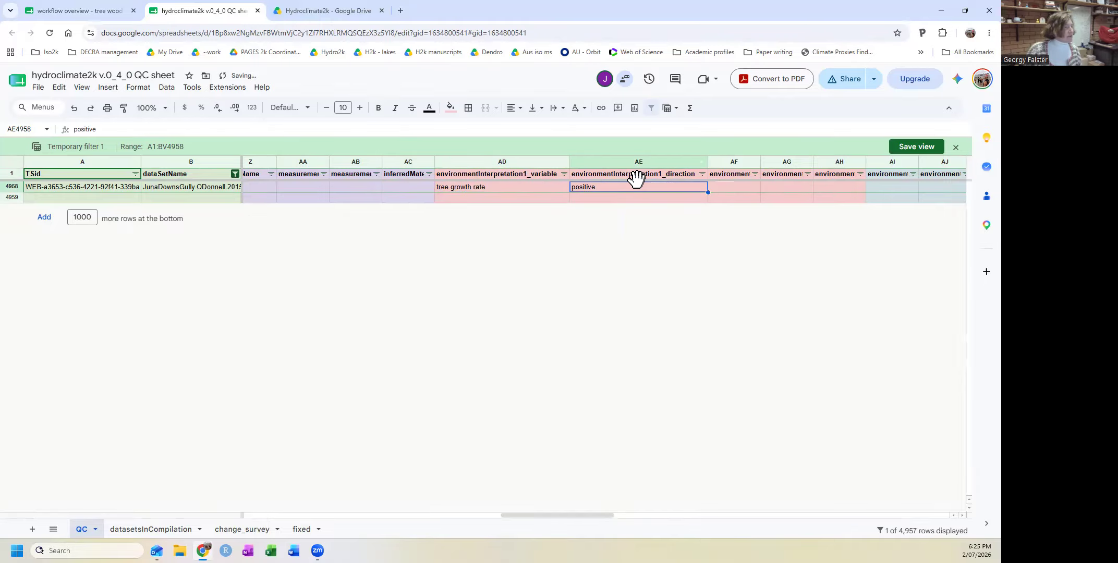
- Copy "Dec-May" into JunaDownsGully's environmentInterpretation1_seasonality cell in the v.0_4_0 QC sheet, widening that column to fit its heading
{"action": "left_click", "coordinate": [111, 11]}
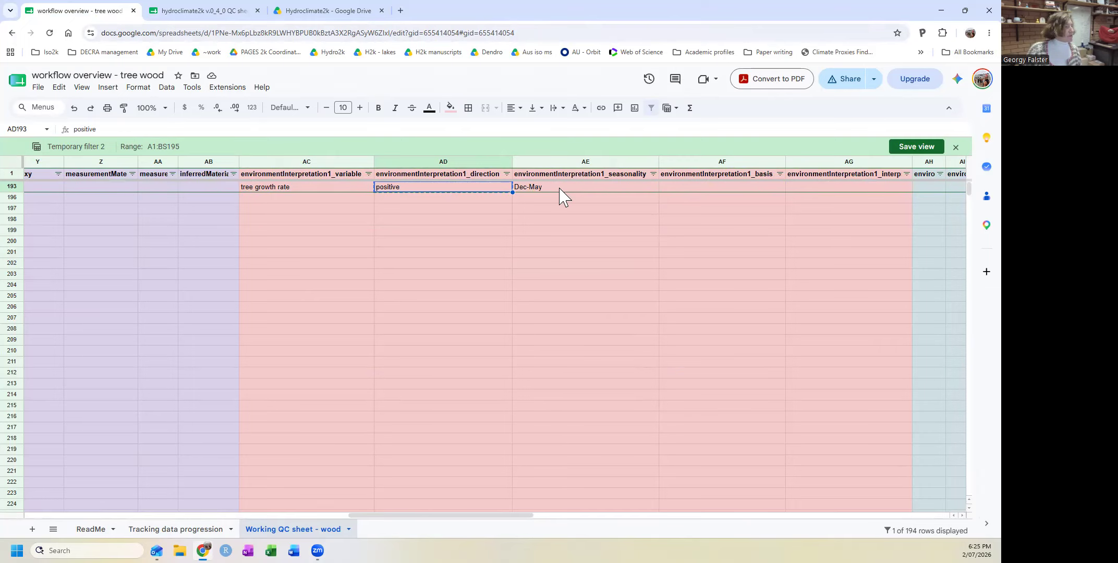
{"action": "left_click", "coordinate": [559, 187]}
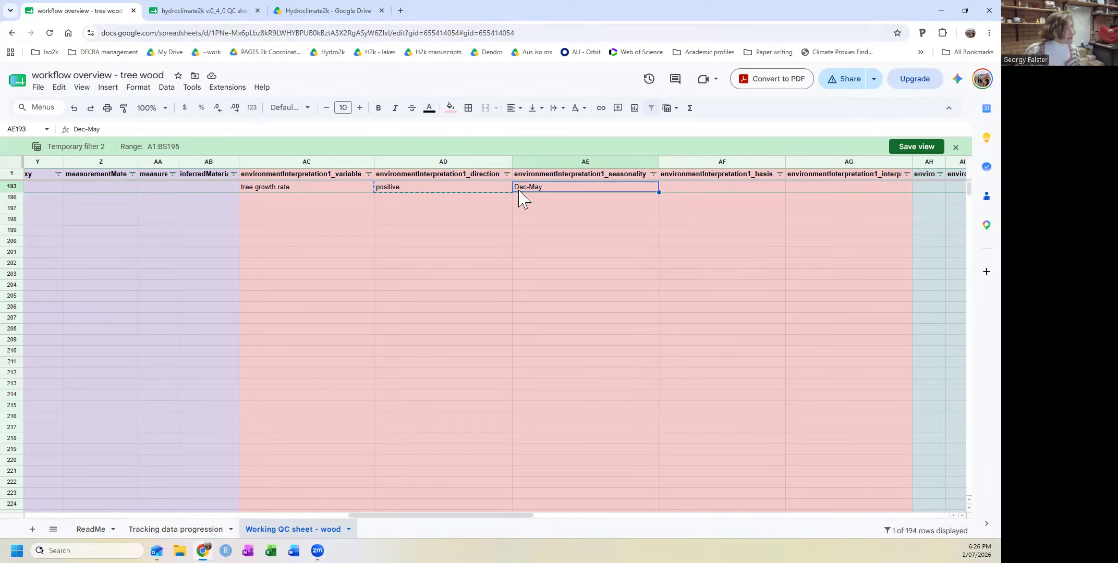
{"action": "left_click", "coordinate": [549, 205]}
{"action": "left_click", "coordinate": [546, 188]}
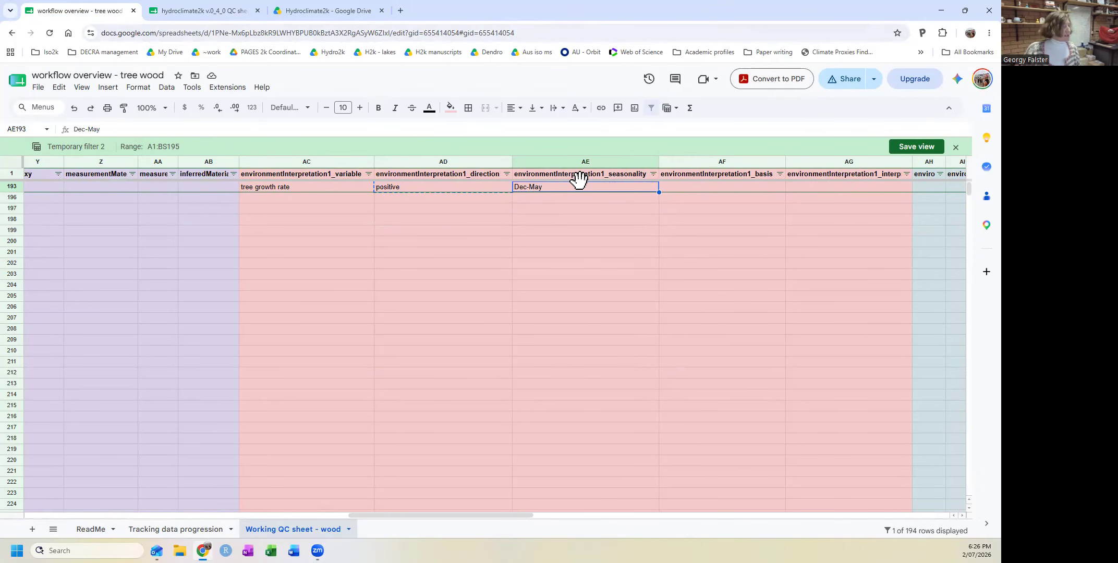
{"action": "left_click", "coordinate": [244, 15]}
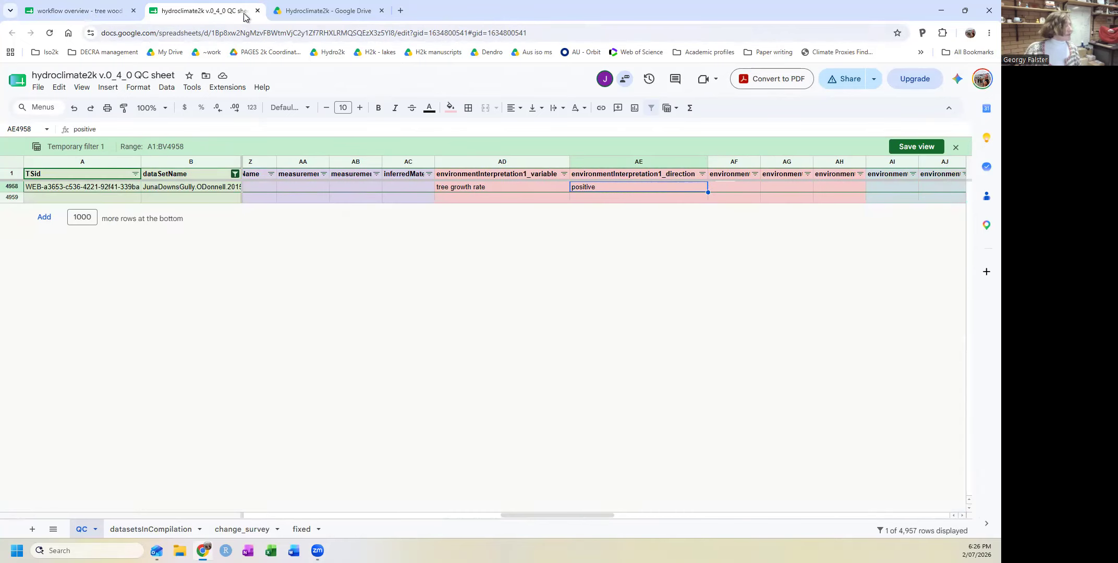
{"action": "double_click", "coordinate": [761, 161]}
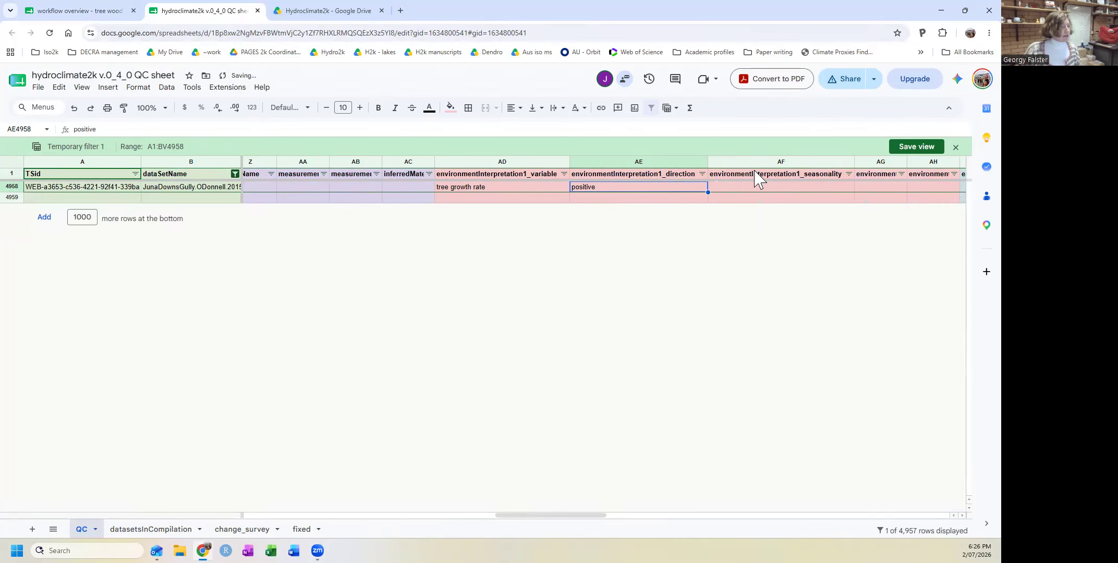
{"action": "left_click", "coordinate": [755, 187]}
{"action": "key", "text": "ctrl+v"}
- Copy "precipitation" from climateInterpretation1_variable in the wood working sheet into JunaDownsGully's climateVariable cell in the v.0_4_0 QC sheet, widening that column
{"action": "left_click", "coordinate": [88, 12]}
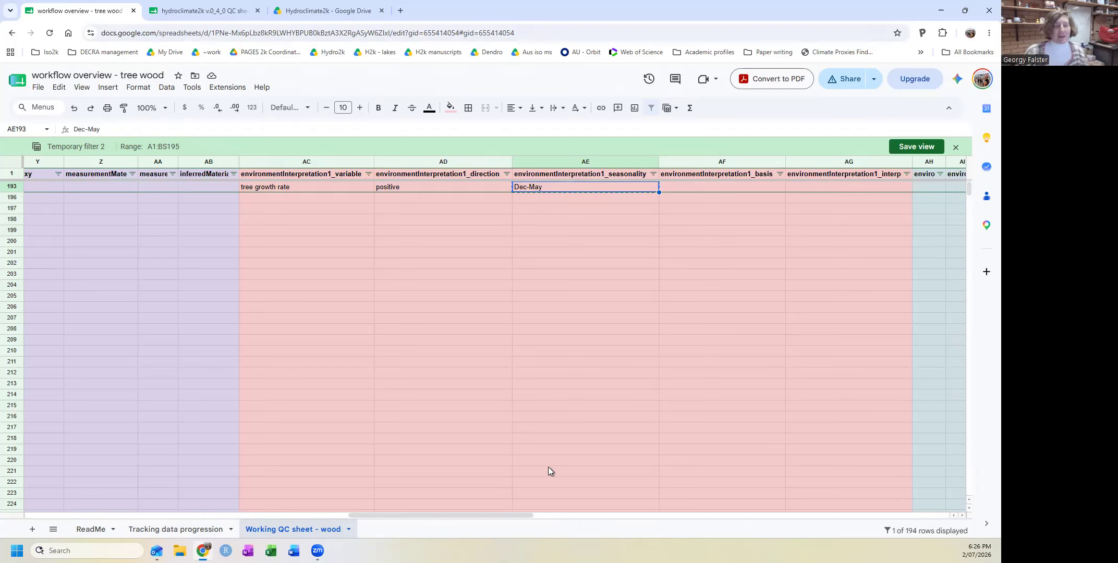
{"action": "left_click_drag", "start_coordinate": [427, 522], "coordinate": [490, 525]}
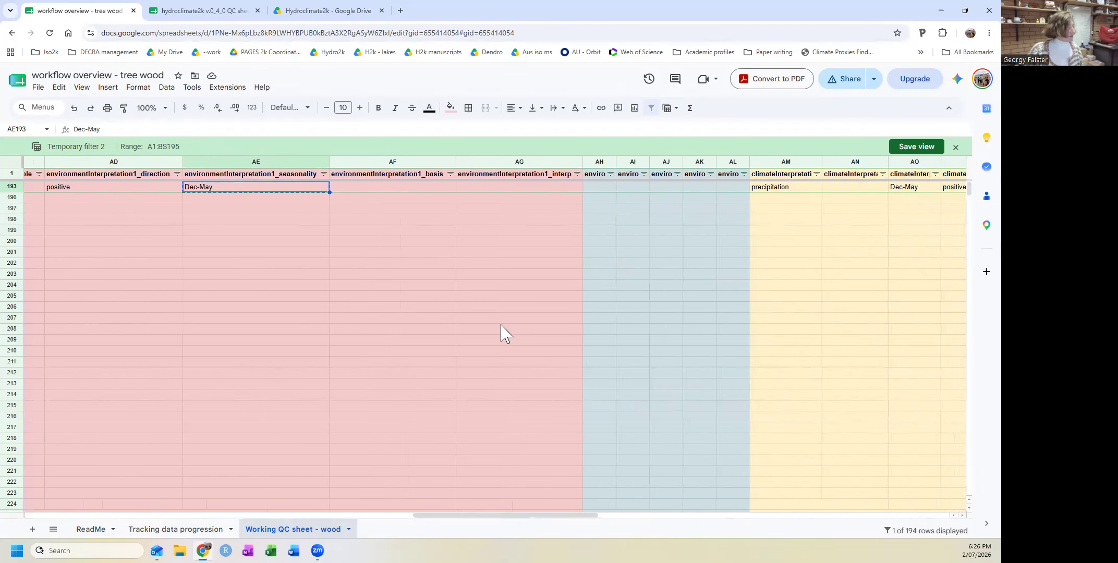
{"action": "left_click", "coordinate": [593, 174]}
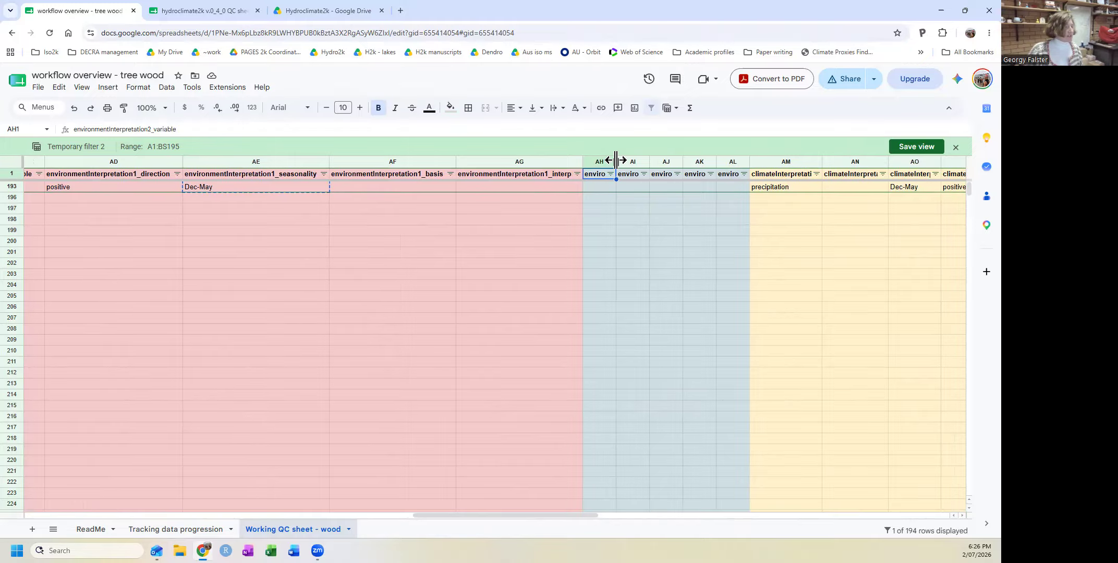
{"action": "double_click", "coordinate": [616, 160]}
{"action": "left_click_drag", "start_coordinate": [453, 516], "coordinate": [531, 517]}
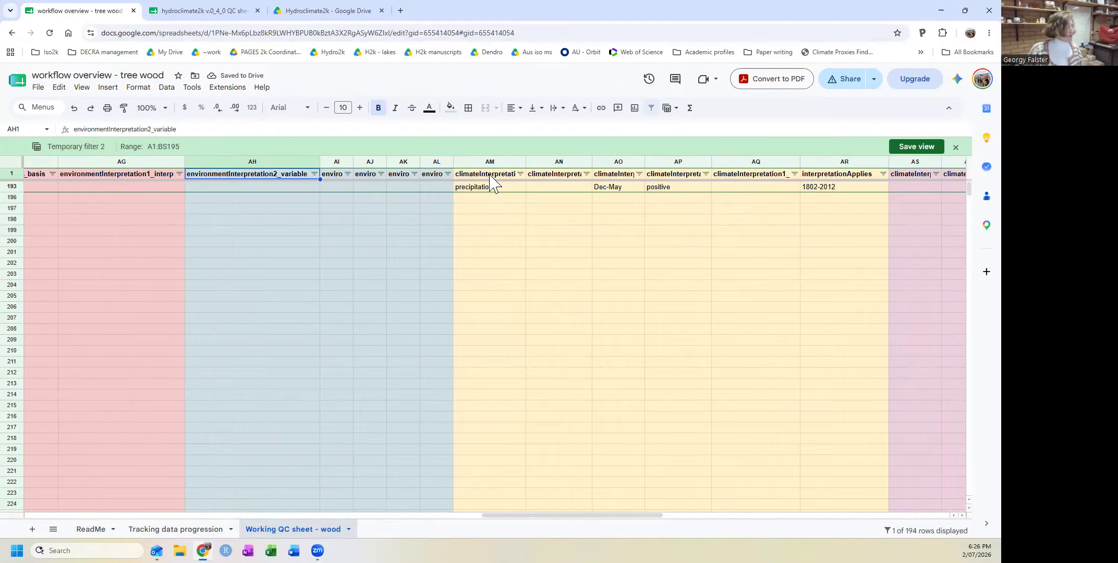
{"action": "left_click", "coordinate": [488, 188]}
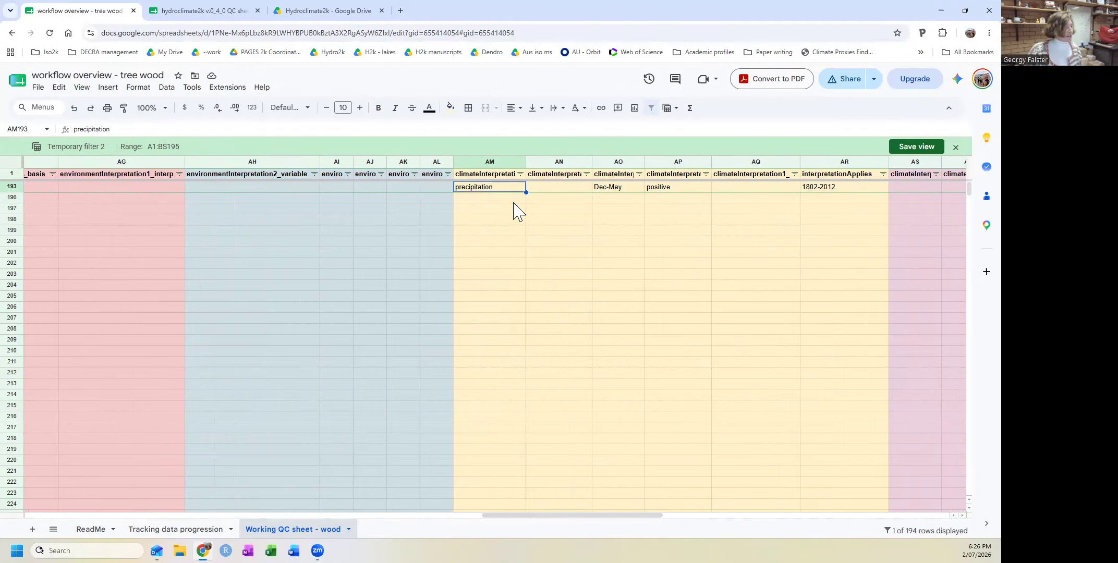
{"action": "left_click", "coordinate": [227, 12]}
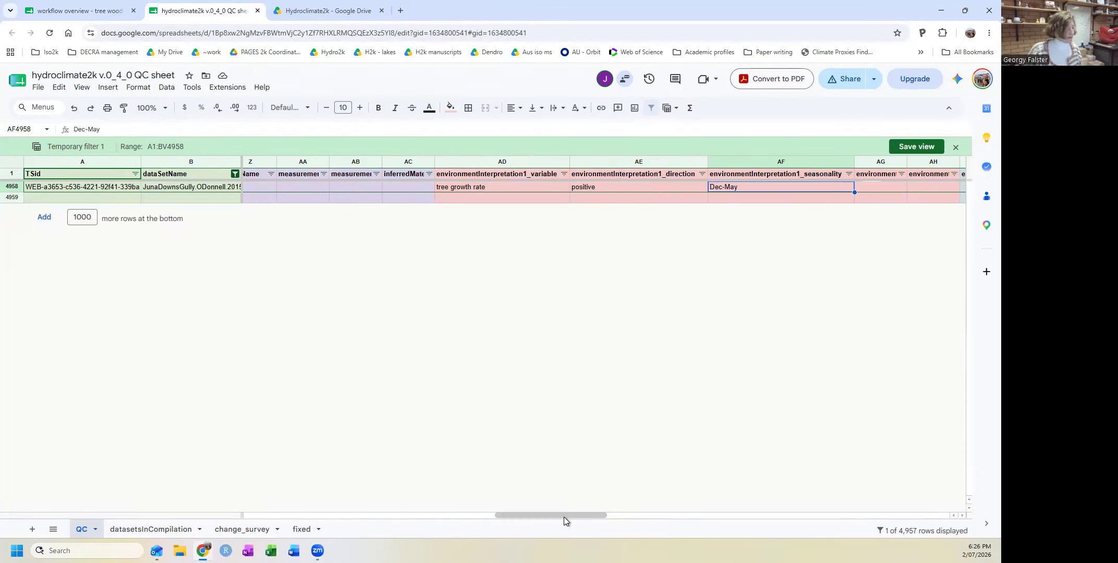
{"action": "left_click_drag", "start_coordinate": [564, 517], "coordinate": [698, 524]}
{"action": "left_click", "coordinate": [399, 161]}
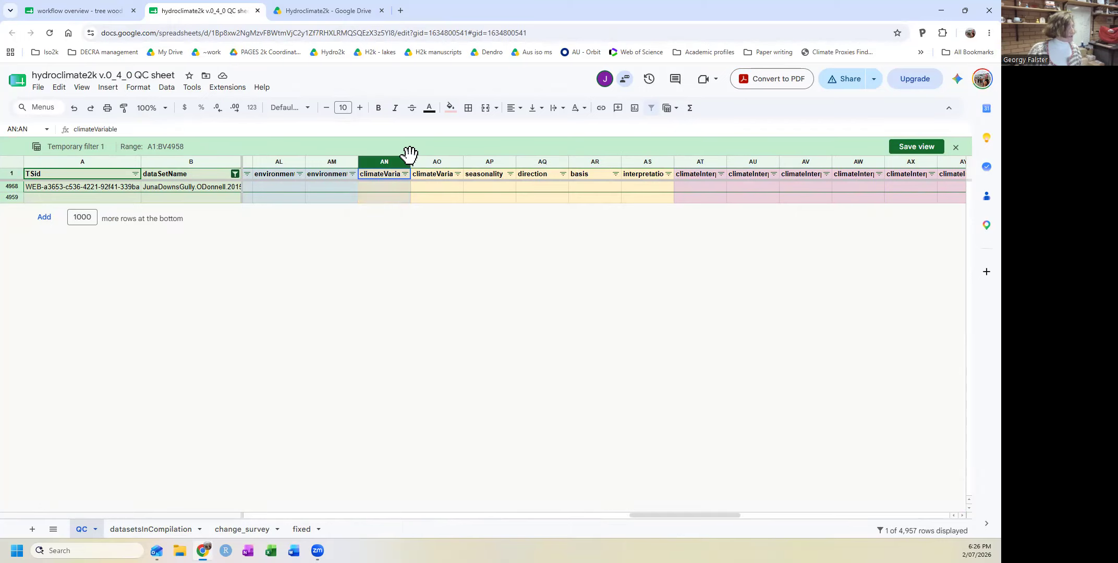
{"action": "double_click", "coordinate": [411, 162]}
{"action": "left_click", "coordinate": [408, 186]}
{"action": "key", "text": "ctrl+v"}
- Copy JunaDownsGully's climate interpretation values "Dec-May" and "positive" into the seasonality and direction cells of the v.0_4_0 QC sheet
{"action": "left_click", "coordinate": [105, 12]}
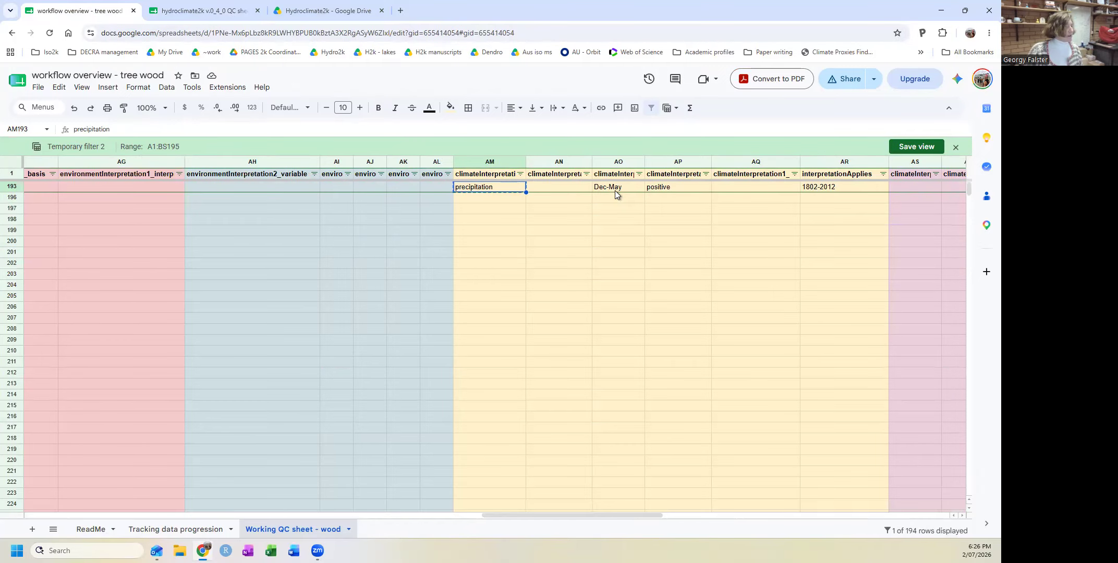
{"action": "left_click", "coordinate": [615, 176]}
{"action": "left_click", "coordinate": [615, 188]}
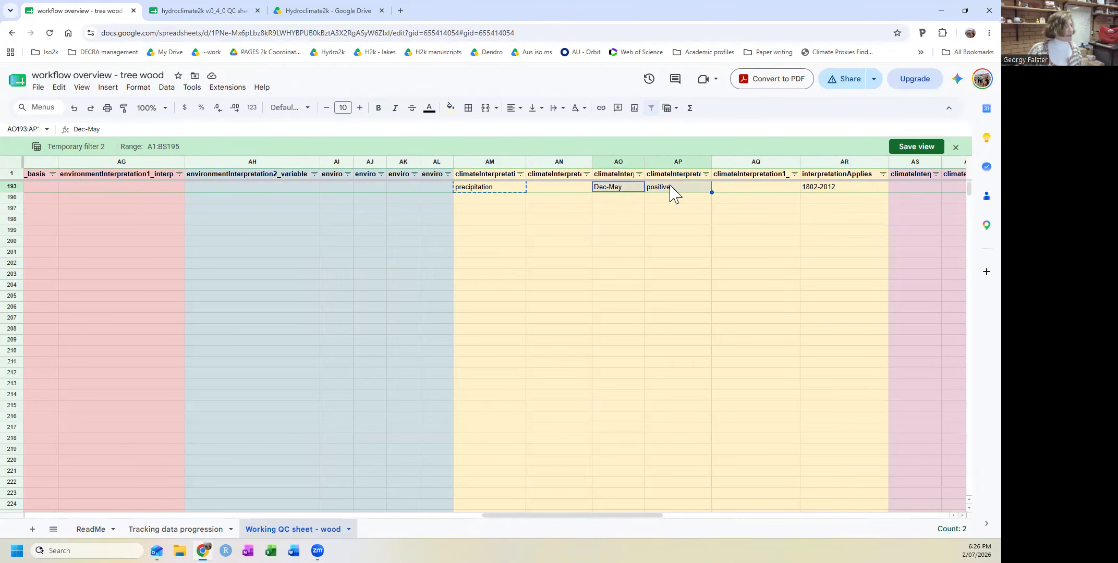
{"action": "left_click", "coordinate": [201, 10]}
{"action": "left_click", "coordinate": [516, 188]}
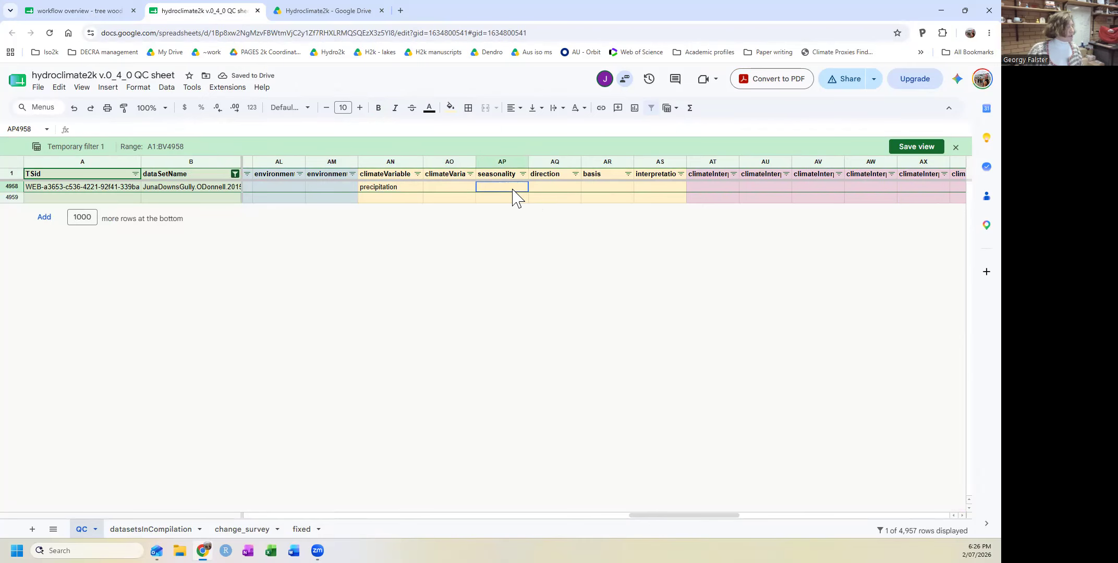
{"action": "key", "text": "ctrl+v"}
- Examine JunaDownsGully's interpretationApplies period and climateInterpretation1_variable heading and value in the wood working sheet
{"action": "left_click", "coordinate": [93, 11]}
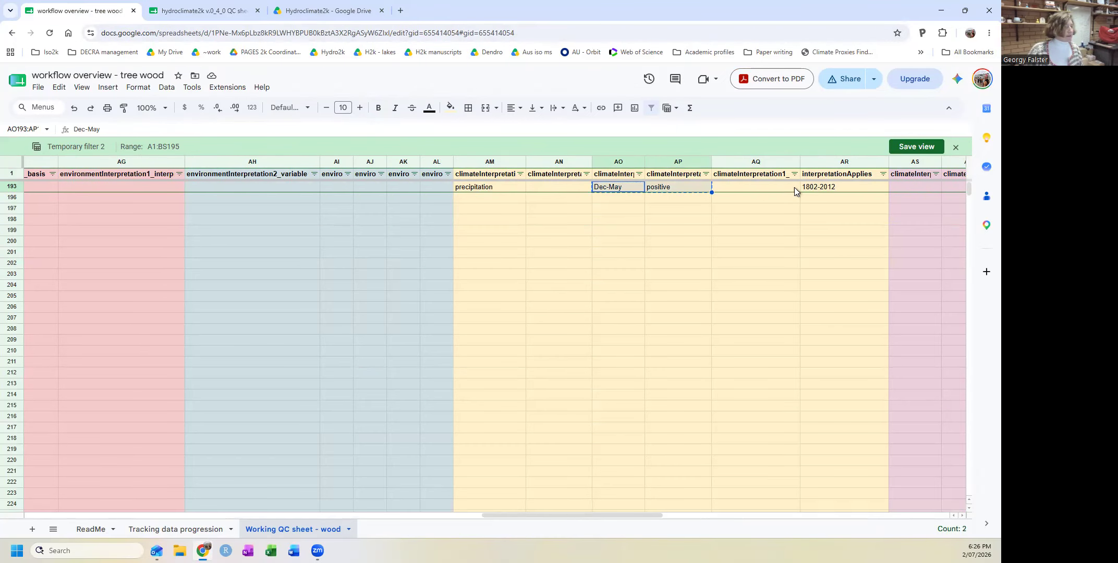
{"action": "left_click", "coordinate": [737, 184]}
{"action": "left_click", "coordinate": [816, 187]}
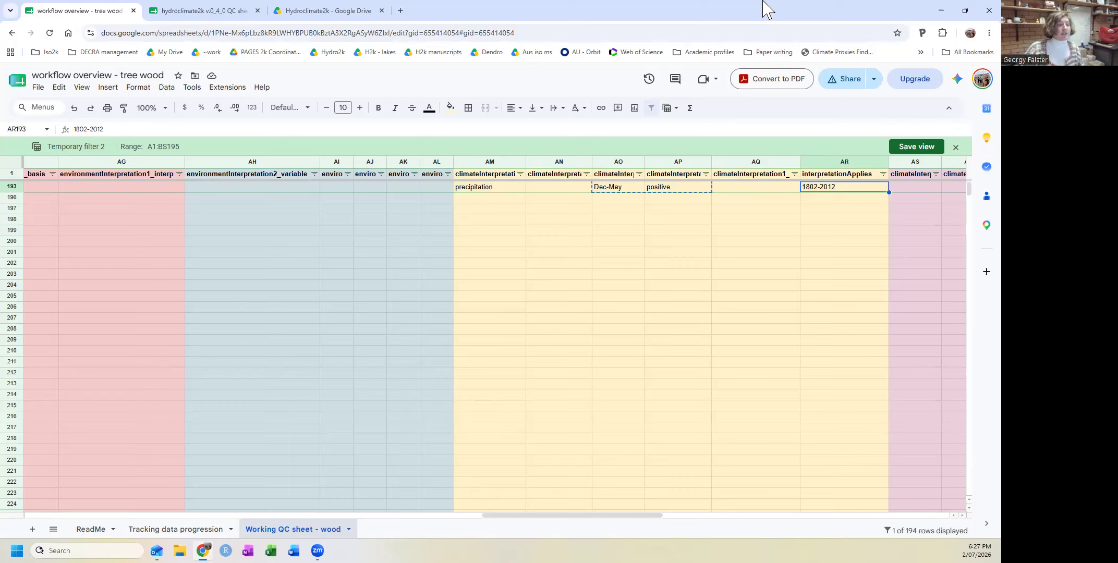
{"action": "left_click", "coordinate": [488, 187]}
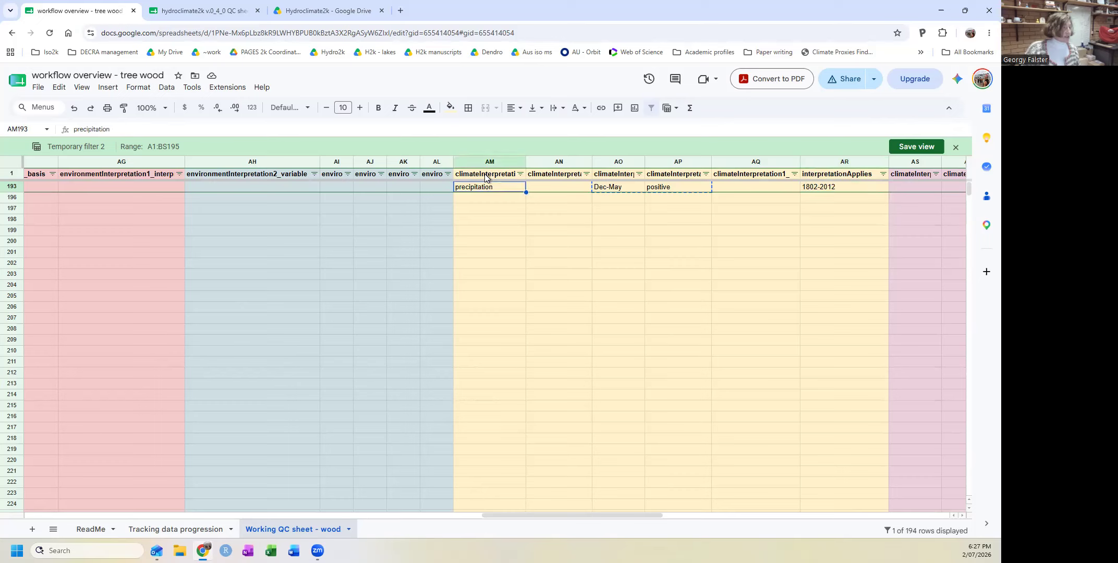
{"action": "left_click", "coordinate": [483, 175]}
{"action": "left_click", "coordinate": [478, 187]}
{"action": "left_click", "coordinate": [477, 175]}
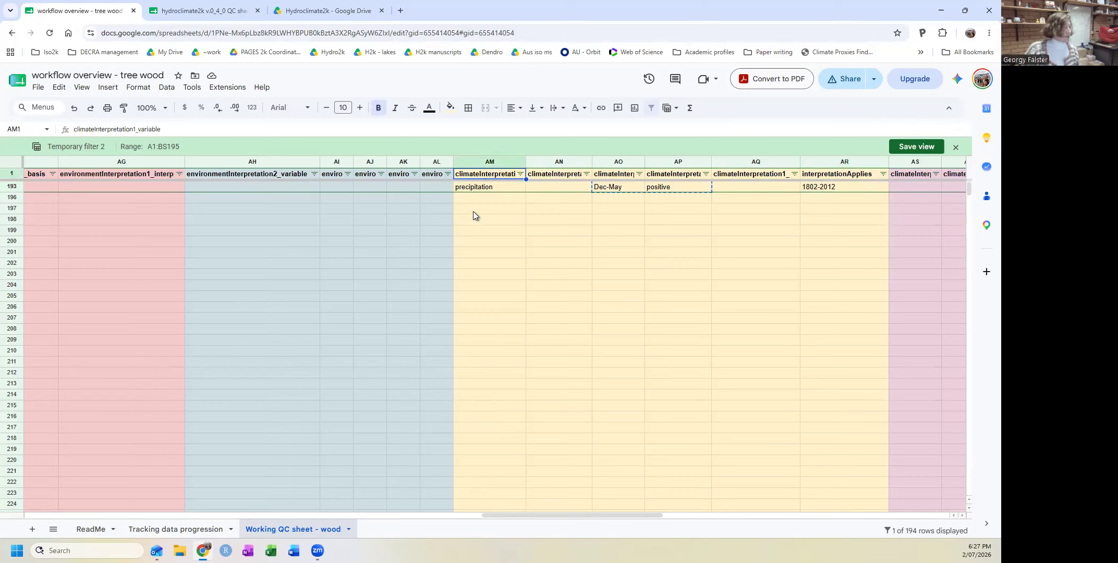
{"action": "left_click", "coordinate": [474, 189]}
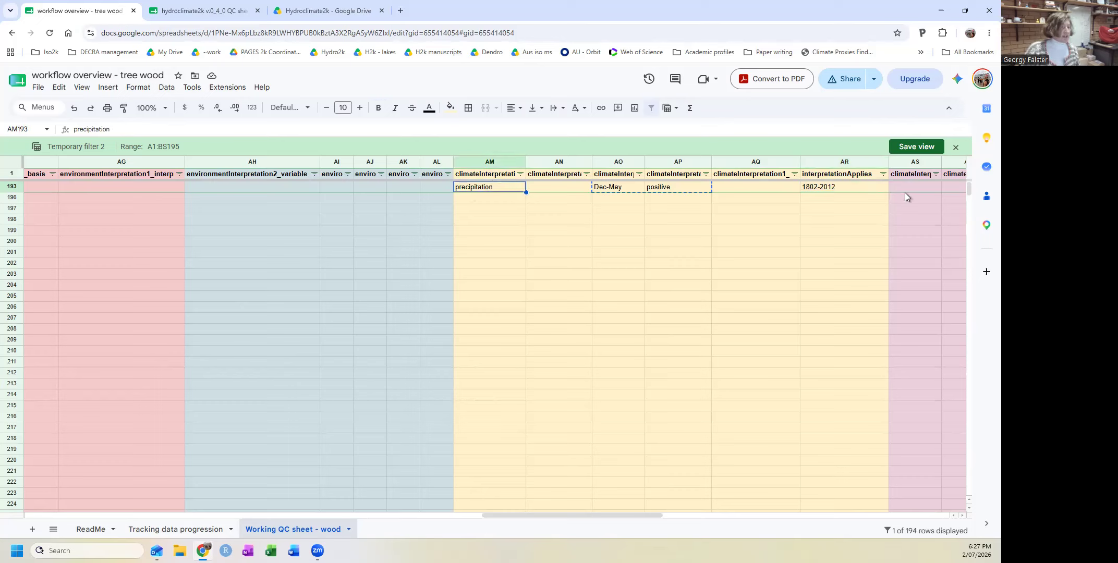
- Copy the period "1802-2012" into JunaDownsGully's interpretationApplies cell in the v.0_4_0 QC sheet, widening that column to fit its heading
{"action": "left_click", "coordinate": [852, 187]}
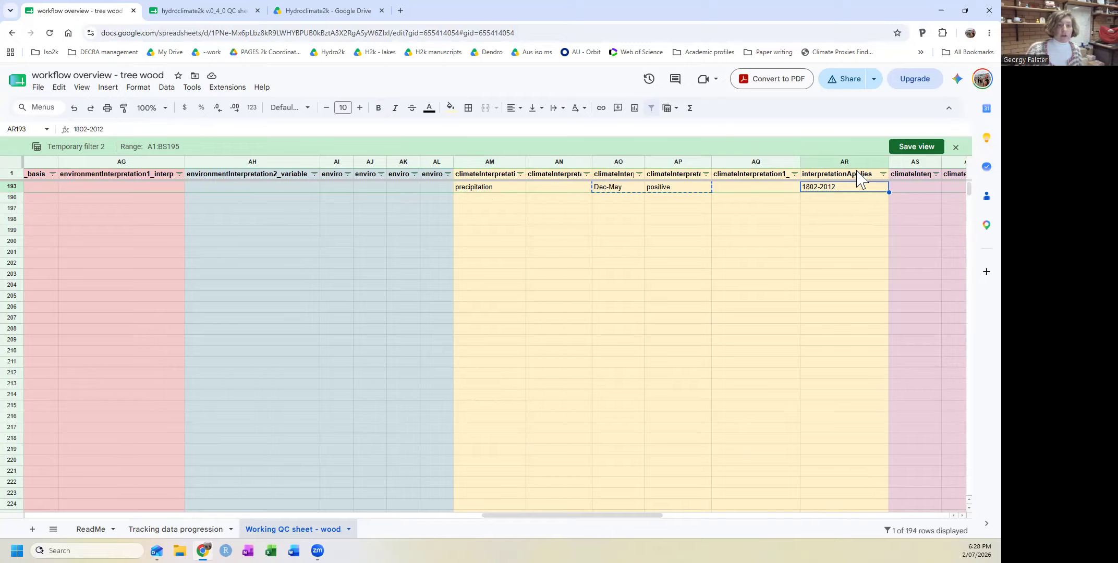
{"action": "left_click", "coordinate": [823, 196]}
{"action": "key", "text": "Up"}
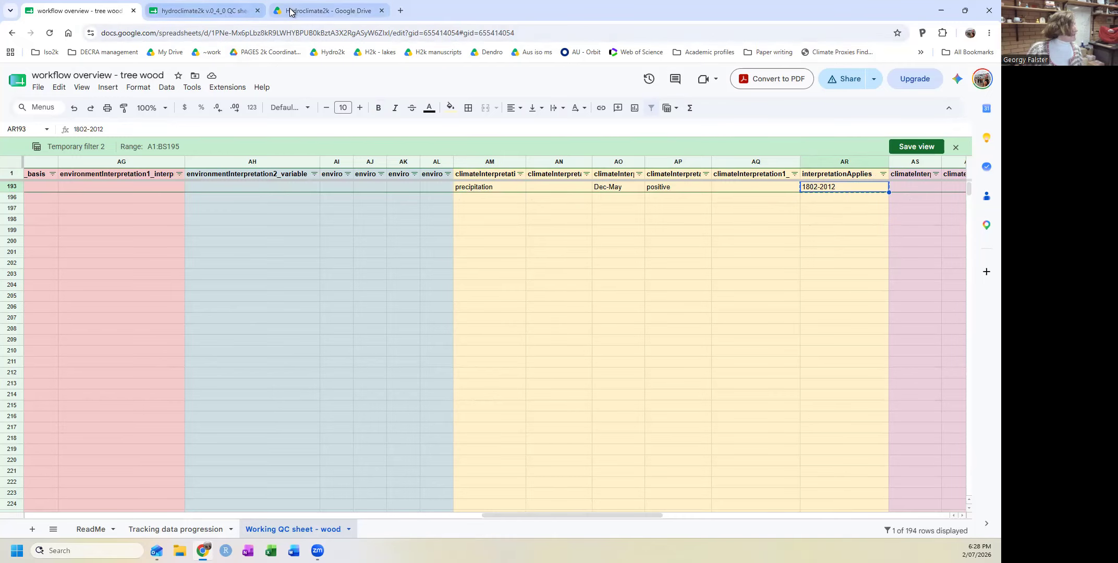
{"action": "left_click", "coordinate": [221, 11]}
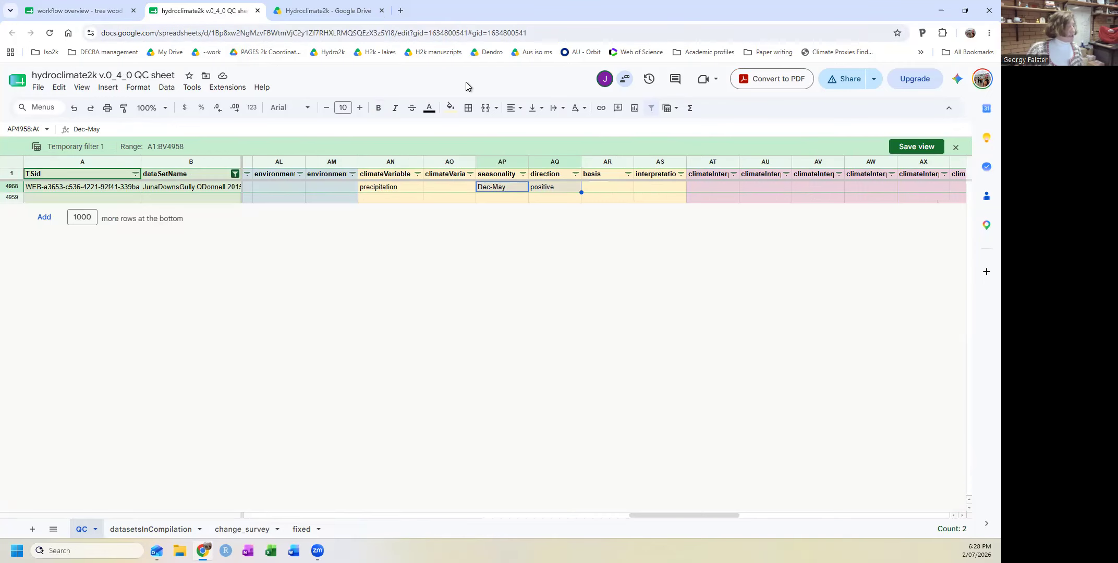
{"action": "double_click", "coordinate": [685, 163]}
{"action": "left_click", "coordinate": [671, 188]}
{"action": "key", "text": "ctrl+v"}
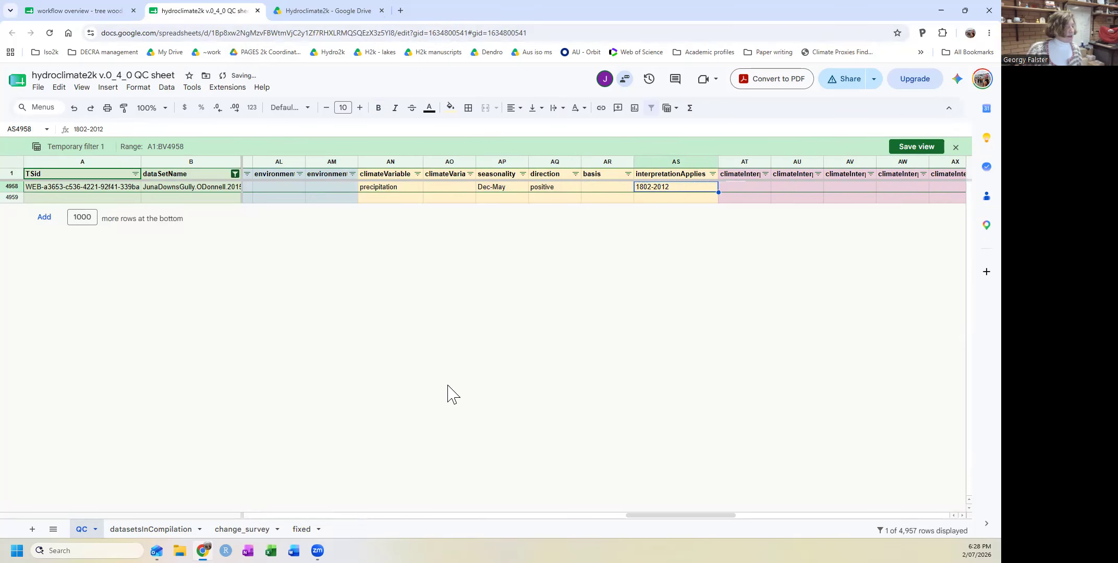
- Copy JunaDownsGully's three dynamicalSystem cells, starting with "Southern Annular Mode", from the wood working sheet into the matching cells of the v.0_4_0 QC sheet
{"action": "left_click", "coordinate": [78, 10]}
{"action": "left_click_drag", "start_coordinate": [498, 515], "coordinate": [627, 516]}
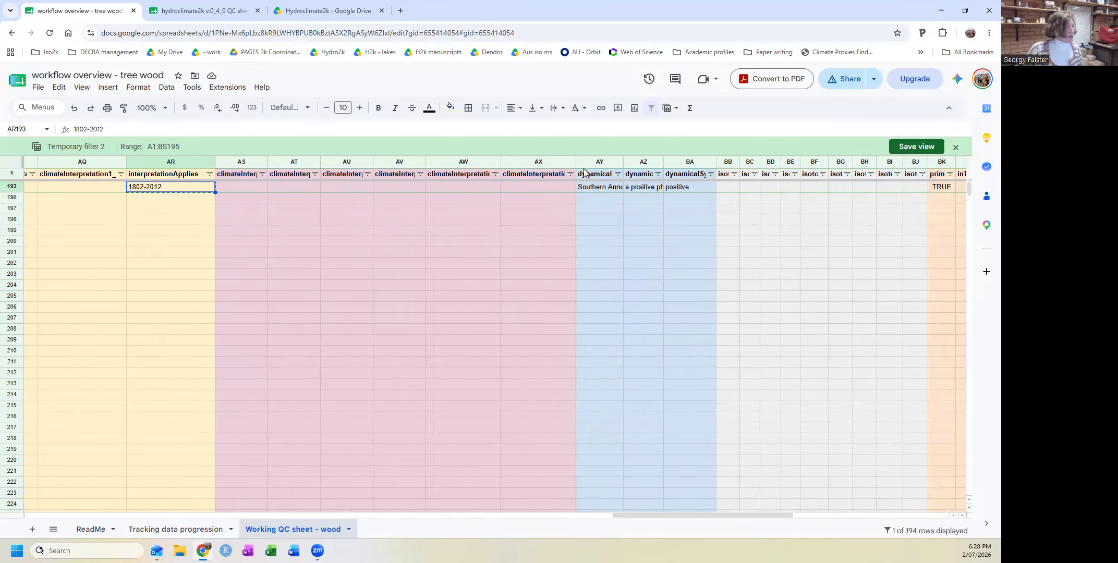
{"action": "left_click", "coordinate": [590, 194]}
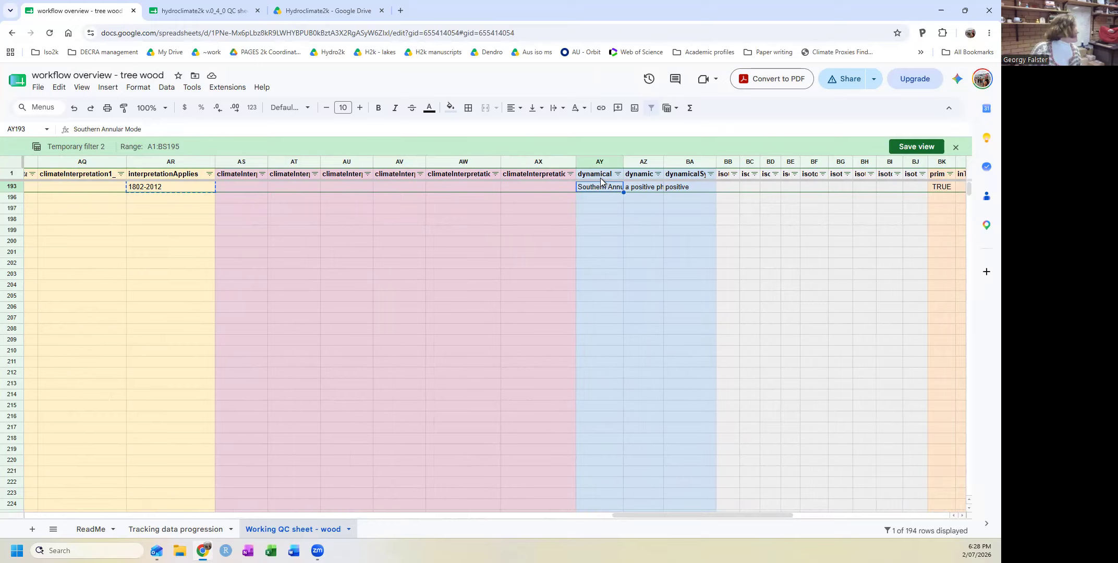
{"action": "key", "text": "Up"}
{"action": "key", "text": "Right"}
{"action": "key", "text": "Down"}
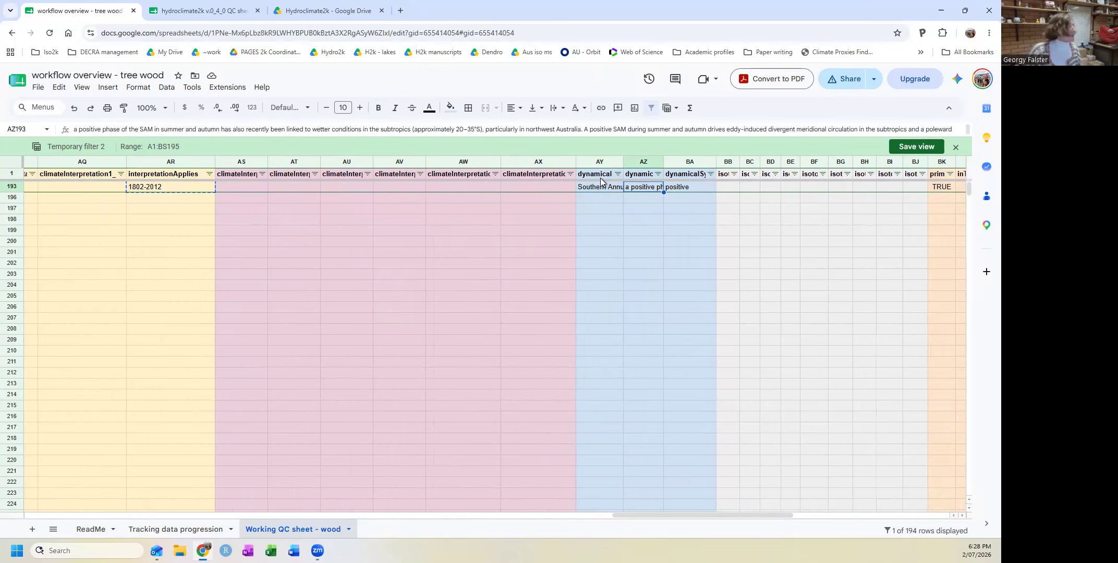
{"action": "key", "text": "Right"}
{"action": "key", "text": "shift+Left"}
{"action": "key", "text": "shift+Left"}
{"action": "key", "text": "ctrl+c"}
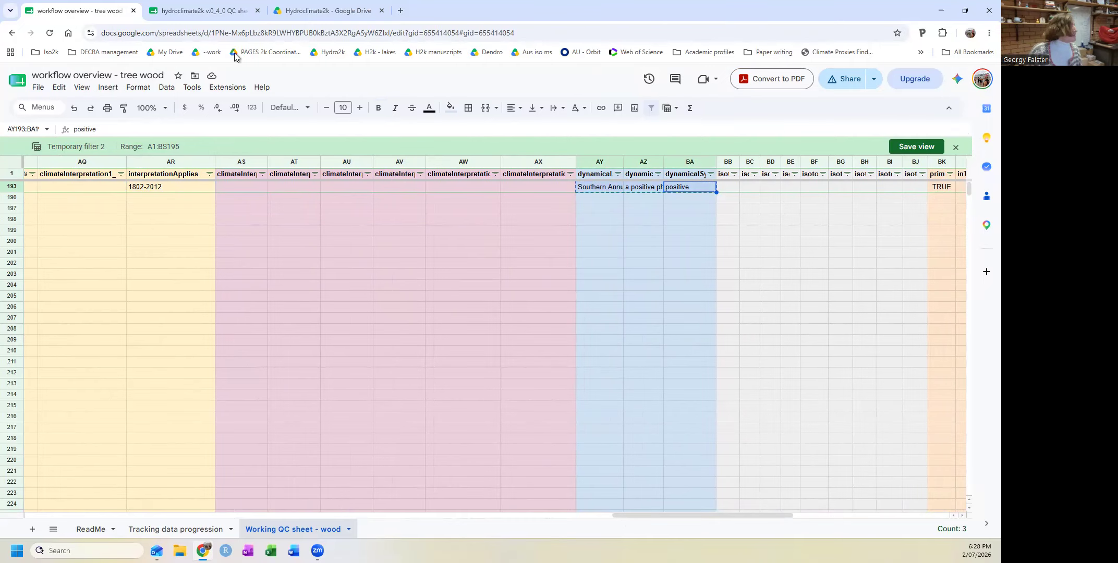
{"action": "left_click", "coordinate": [203, 11]}
{"action": "left_click_drag", "start_coordinate": [655, 515], "coordinate": [720, 518]}
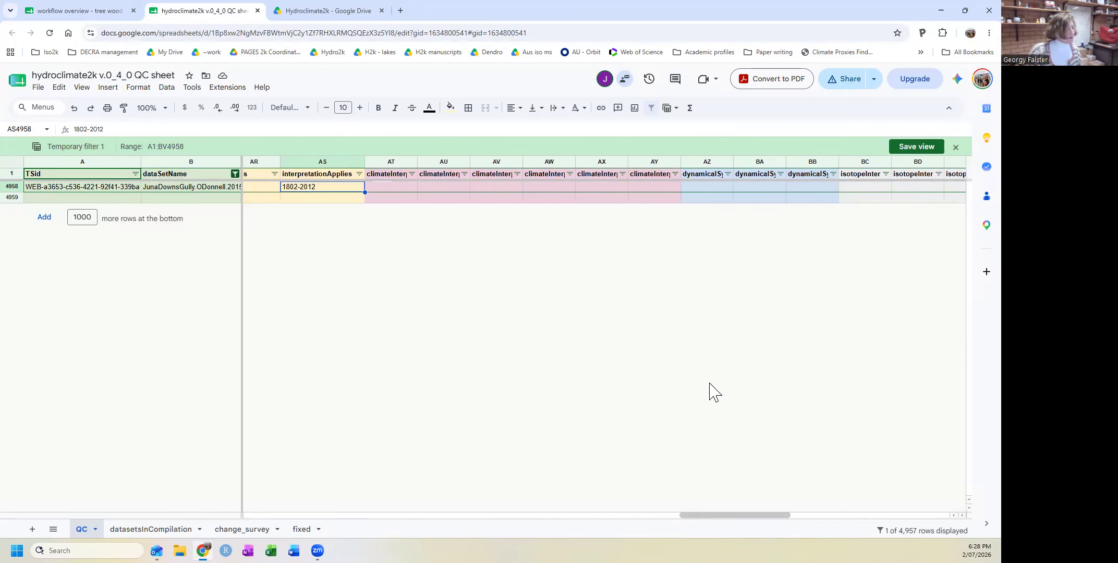
{"action": "left_click", "coordinate": [706, 187]}
{"action": "key", "text": "ctrl+v"}
- Widen the dynamicalSystem column to fit its contents and check the two neighbouring pasted cells in the v.0_4_0 QC sheet
{"action": "left_click", "coordinate": [731, 174]}
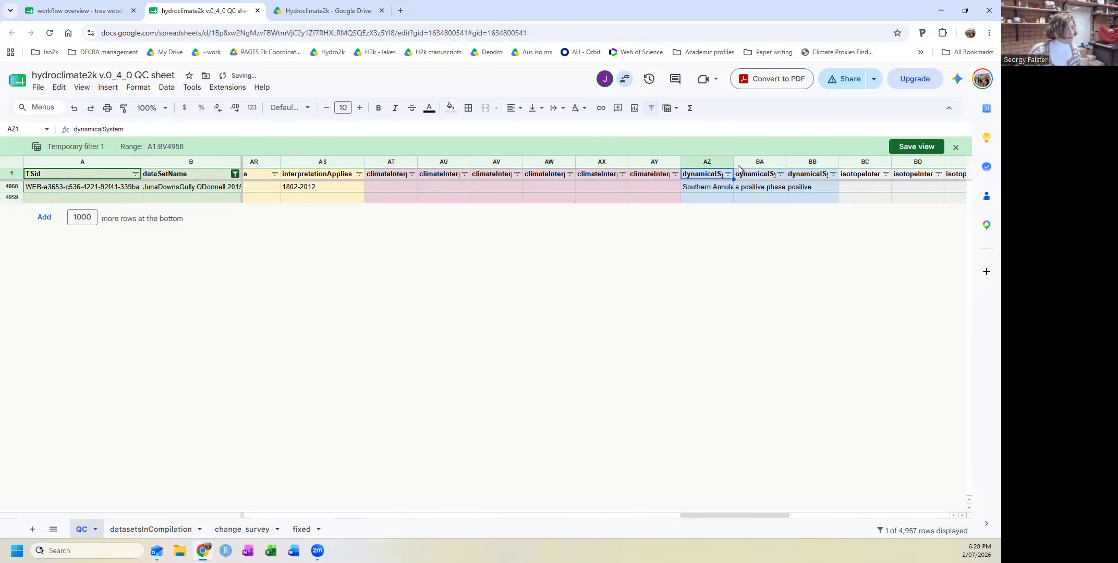
{"action": "double_click", "coordinate": [733, 162]}
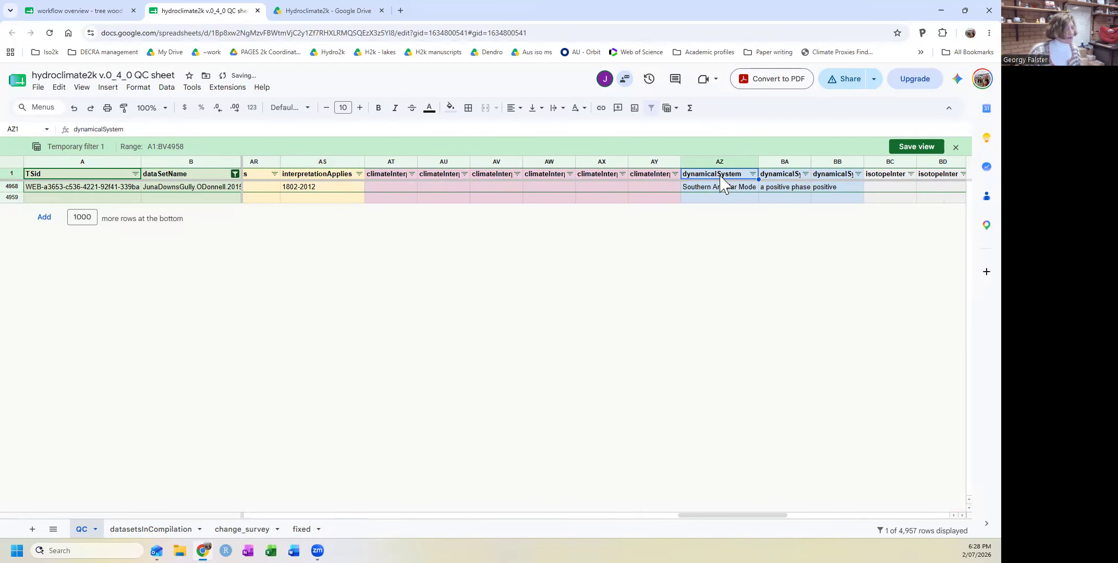
{"action": "left_click", "coordinate": [783, 189]}
{"action": "left_click", "coordinate": [782, 175]}
{"action": "left_click", "coordinate": [838, 188]}
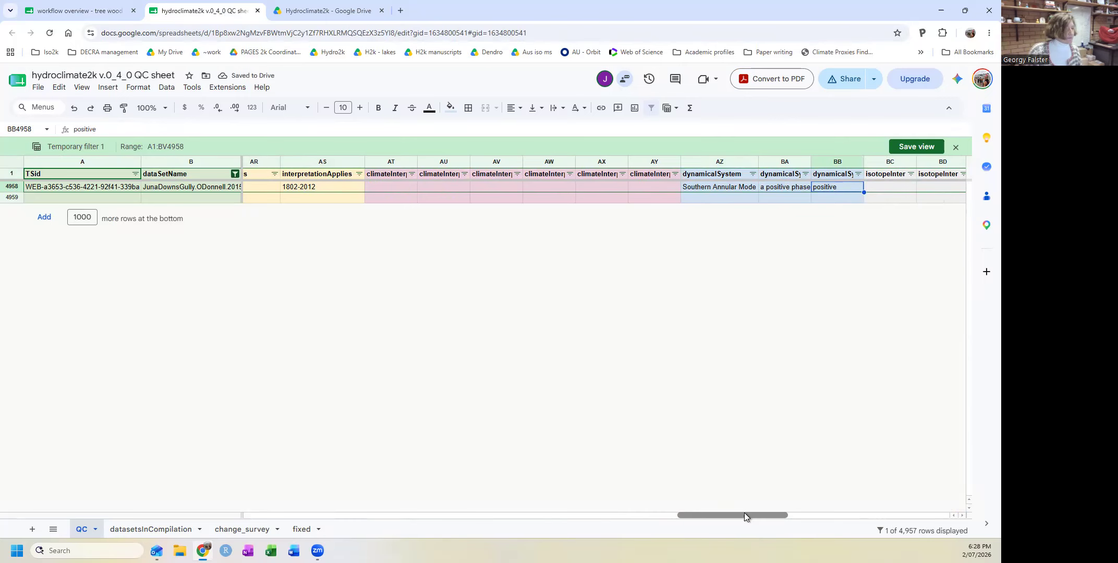
- Check JunaDownsGully's remaining columns against the wood working sheet, and widen primaryTimeseries, inThisCompilation and hydroclimate 2k Certification in the v.0_4_0 QC sheet
{"action": "left_click_drag", "start_coordinate": [744, 513], "coordinate": [783, 513]}
{"action": "left_click", "coordinate": [90, 12]}
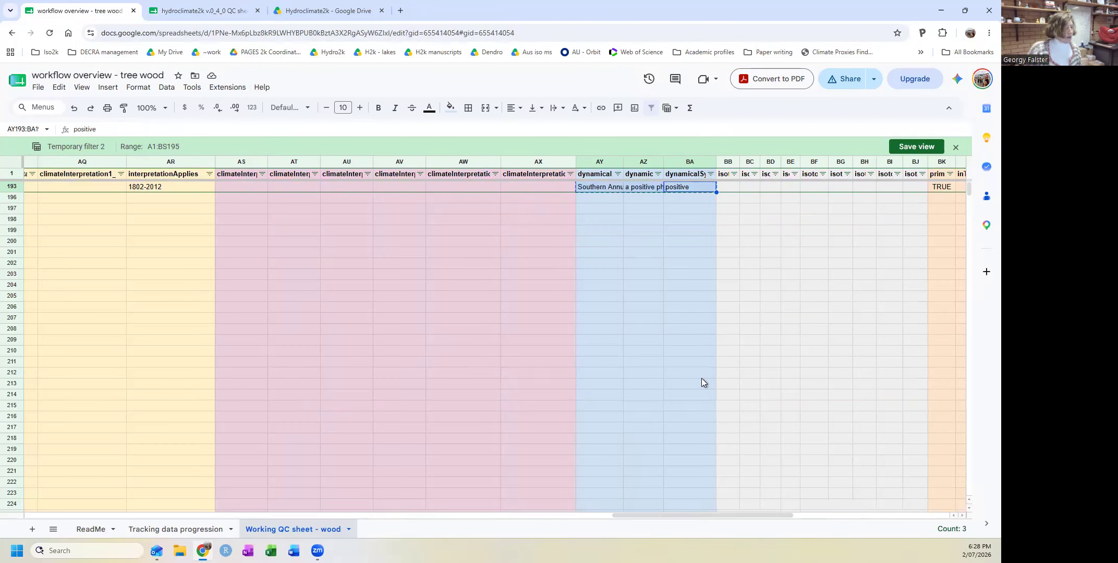
{"action": "left_click_drag", "start_coordinate": [703, 517], "coordinate": [781, 519]}
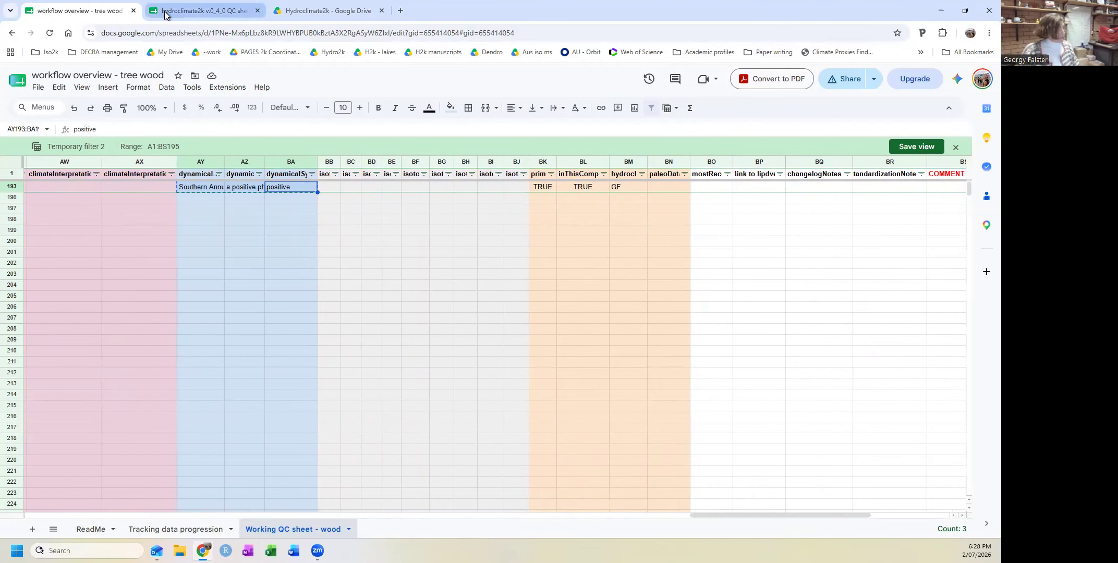
{"action": "left_click", "coordinate": [165, 14]}
{"action": "left_click_drag", "start_coordinate": [752, 515], "coordinate": [859, 528]}
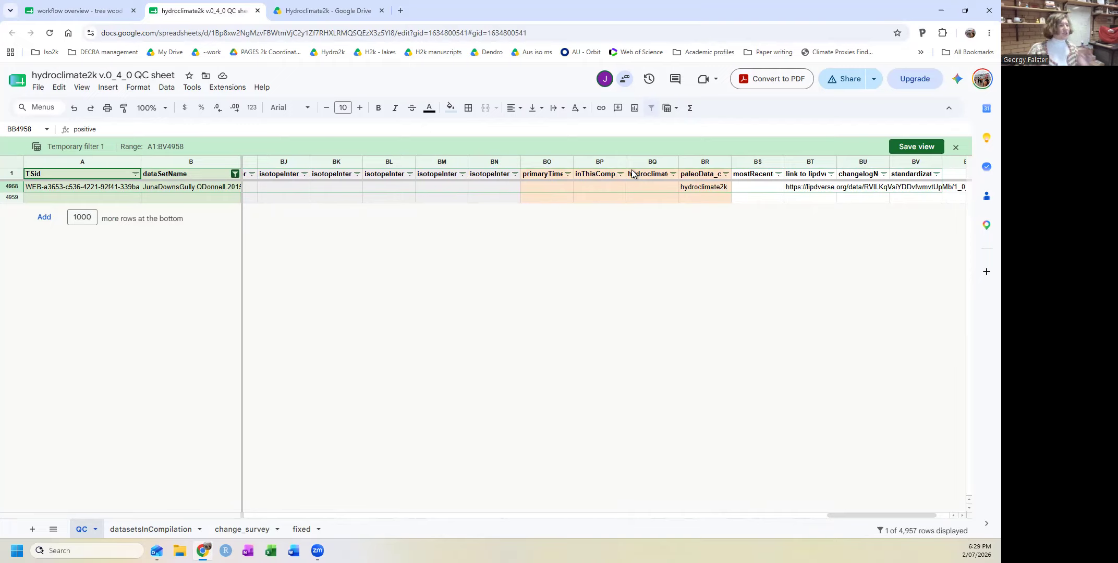
{"action": "double_click", "coordinate": [574, 162]}
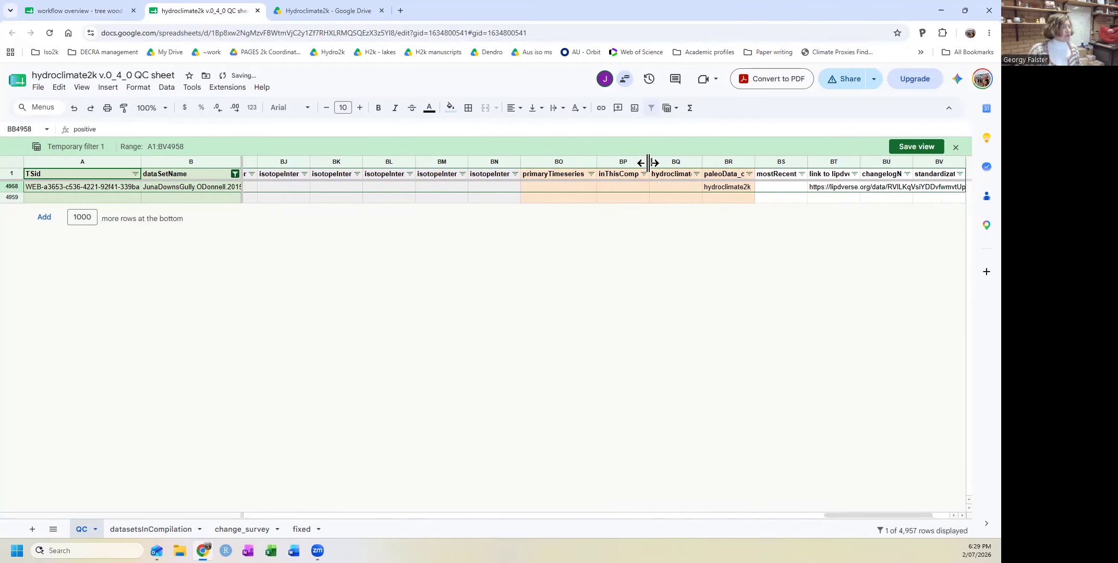
{"action": "double_click", "coordinate": [649, 163]}
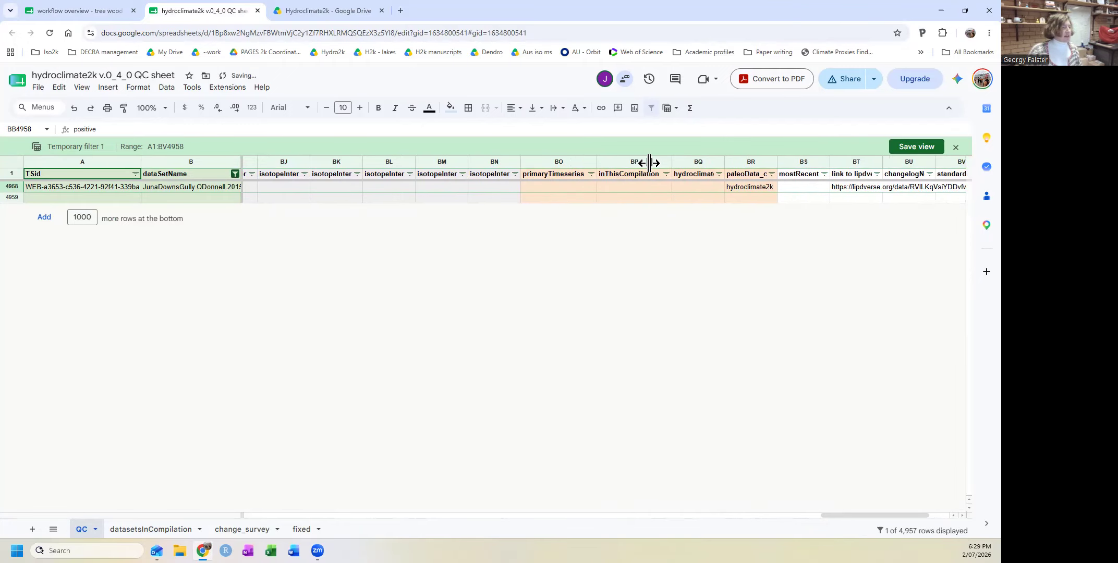
{"action": "double_click", "coordinate": [725, 161]}
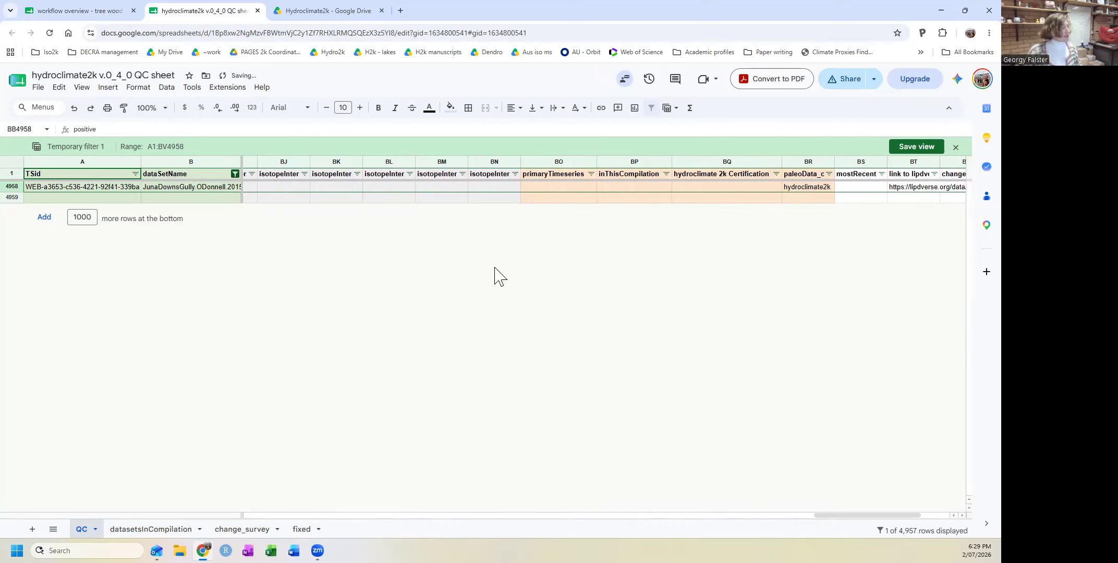
- Set JunaDownsGully's inThisCompilation cell in the v.0_4_0 QC sheet to TRUE and compare it with the wood working sheet
{"action": "left_click", "coordinate": [613, 189]}
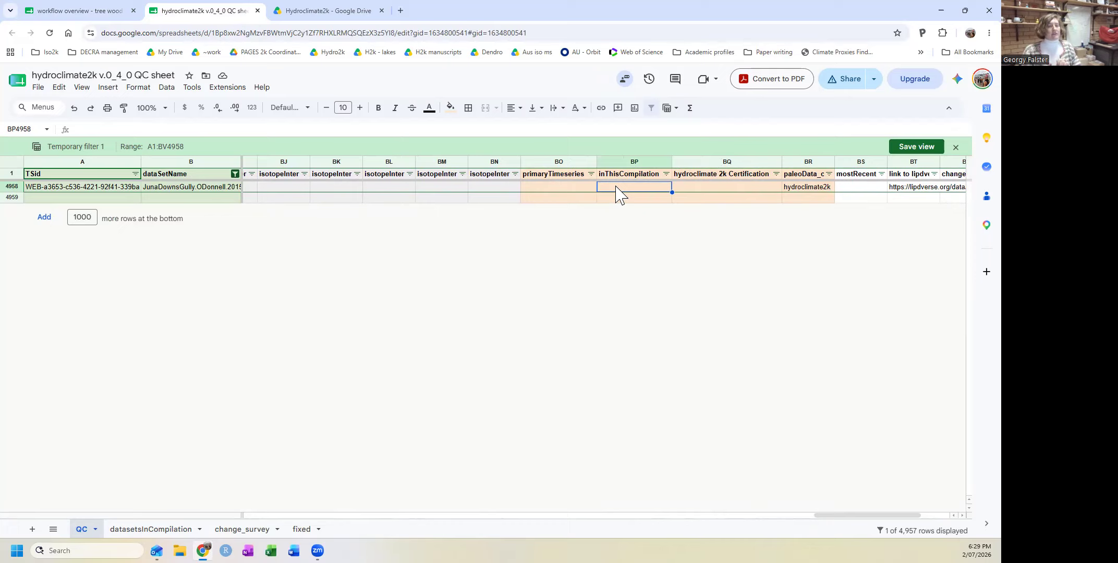
{"action": "type", "text": "TRUE"}
{"action": "key", "text": "Return"}
{"action": "left_click", "coordinate": [73, 11]}
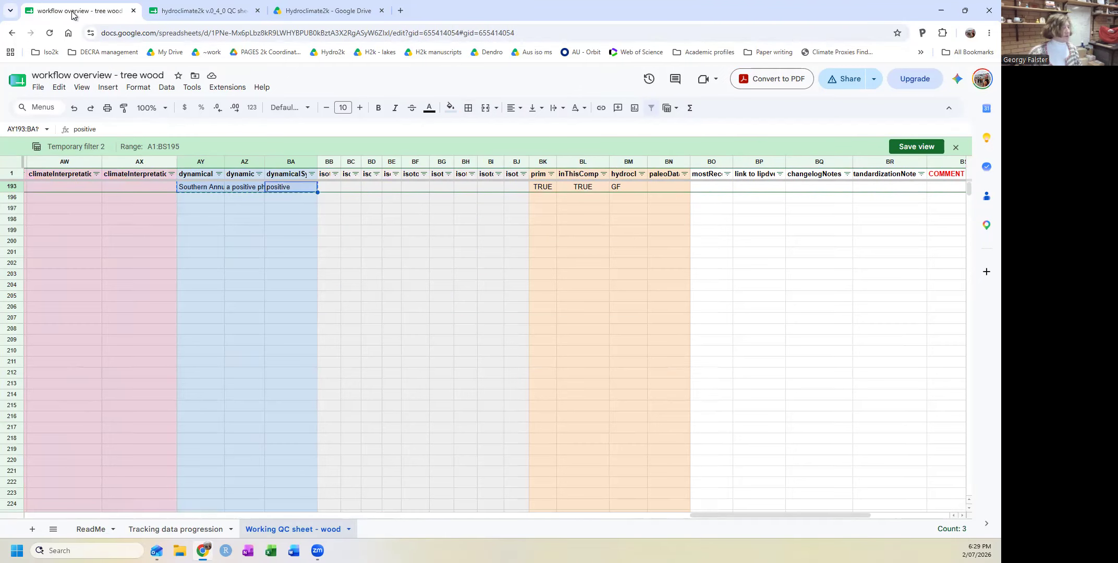
{"action": "left_click", "coordinate": [575, 187]}
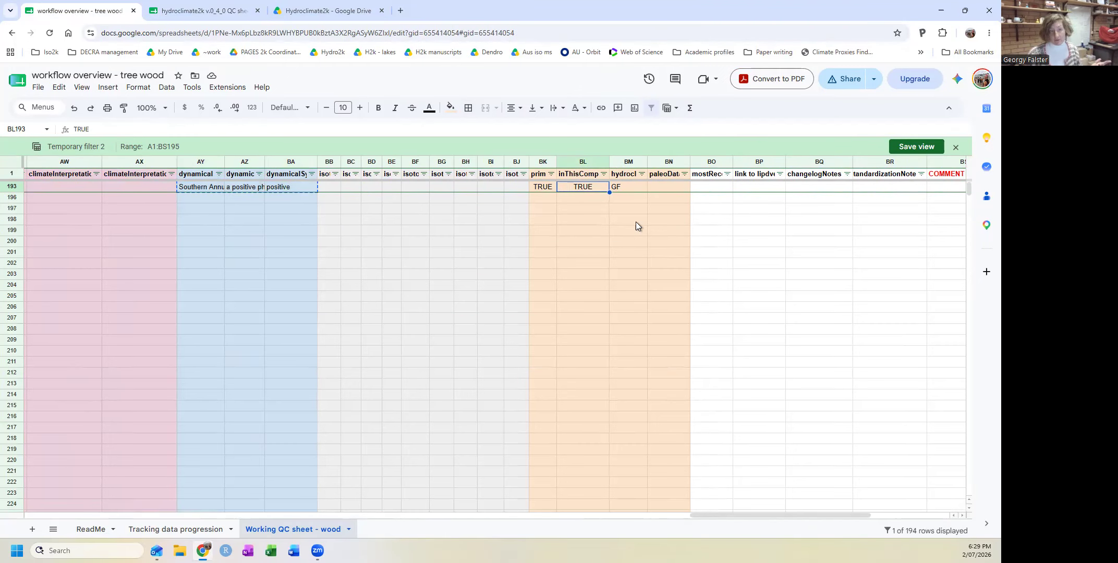
{"action": "left_click", "coordinate": [203, 11]}
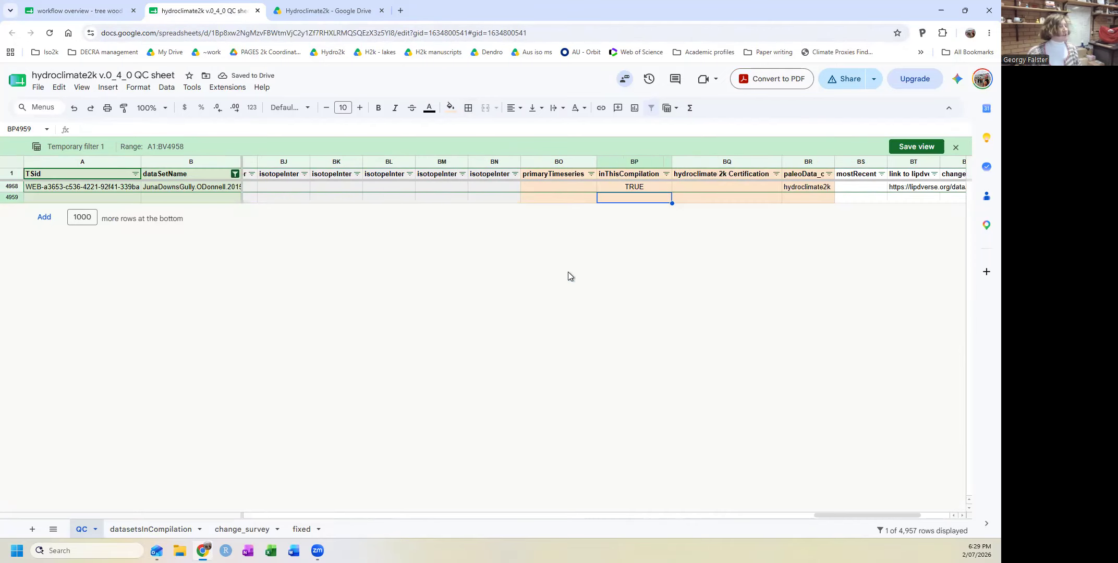
- Copy the TRUE value from JunaDownsGully's inThisCompilation cell into its primaryTimeseries cell
{"action": "left_click", "coordinate": [567, 187]}
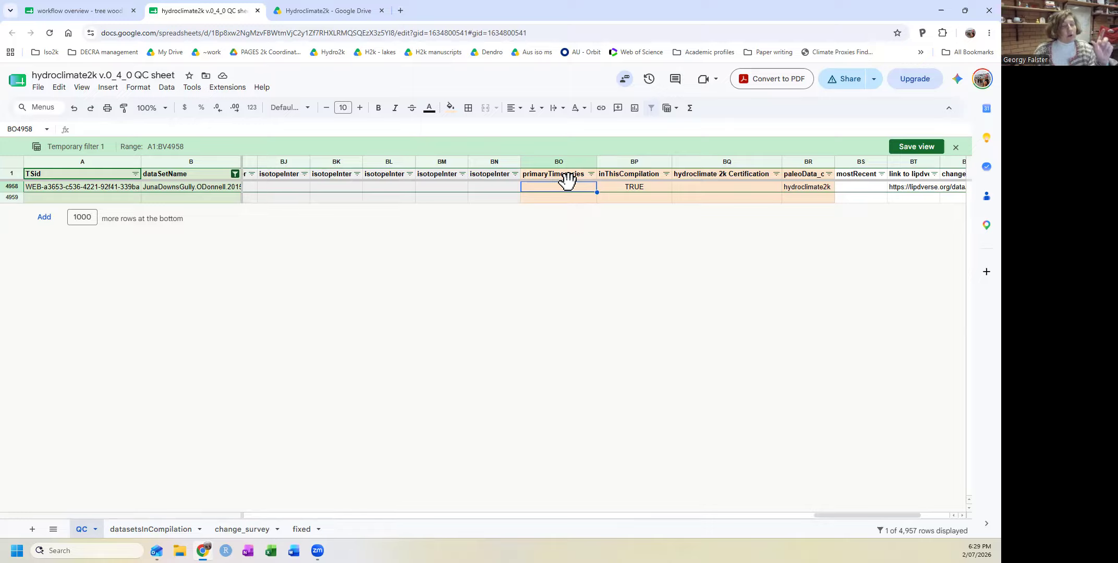
{"action": "left_click", "coordinate": [623, 190]}
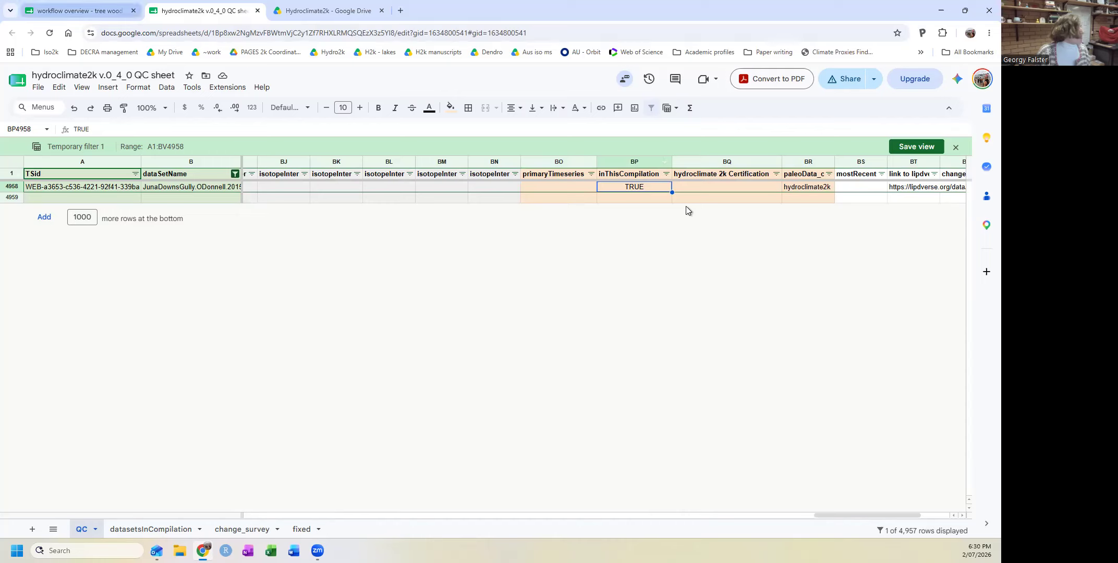
{"action": "key", "text": "ctrl+c"}
{"action": "left_click", "coordinate": [572, 187]}
{"action": "key", "text": "ctrl+v"}
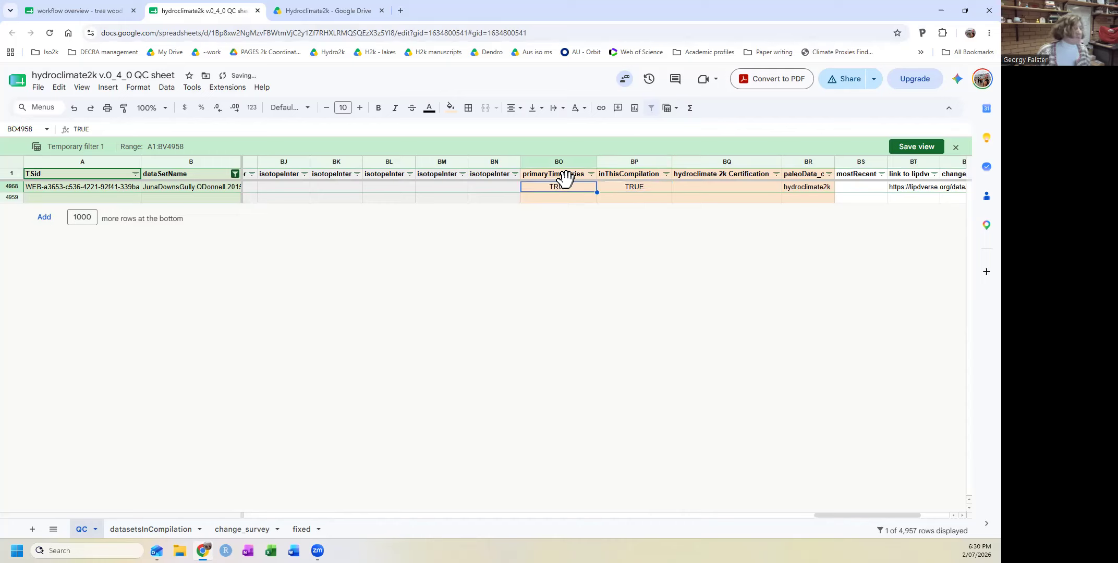
- Enter the certifier initials "GF" in JunaDownsGully's hydroclimate 2k Certification cell and widen the paleoData_createdBy column to fit its heading
{"action": "left_click", "coordinate": [716, 176]}
{"action": "left_click", "coordinate": [709, 189]}
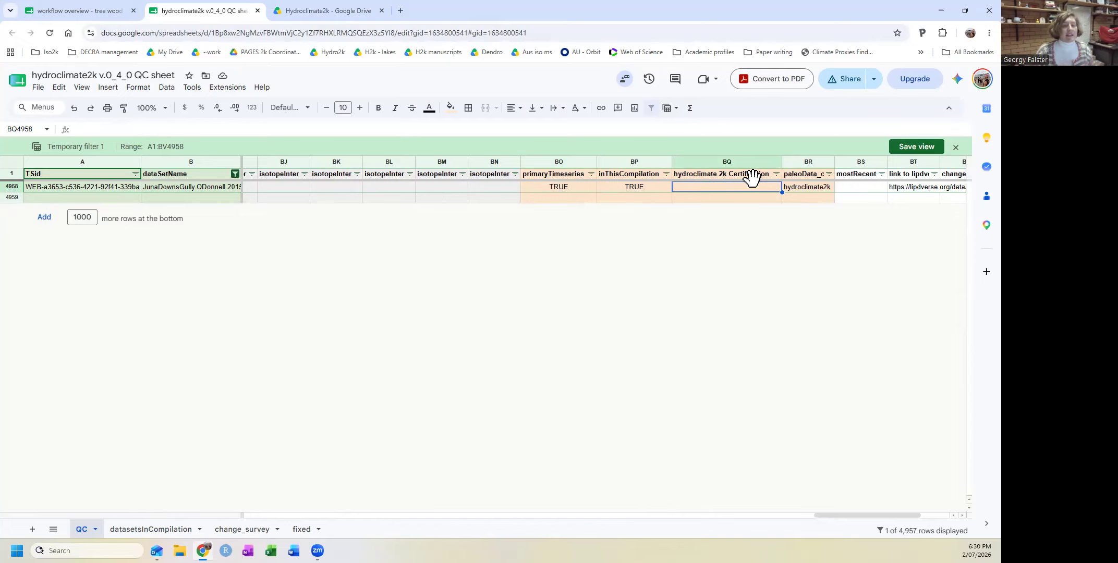
{"action": "type", "text": "GF"}
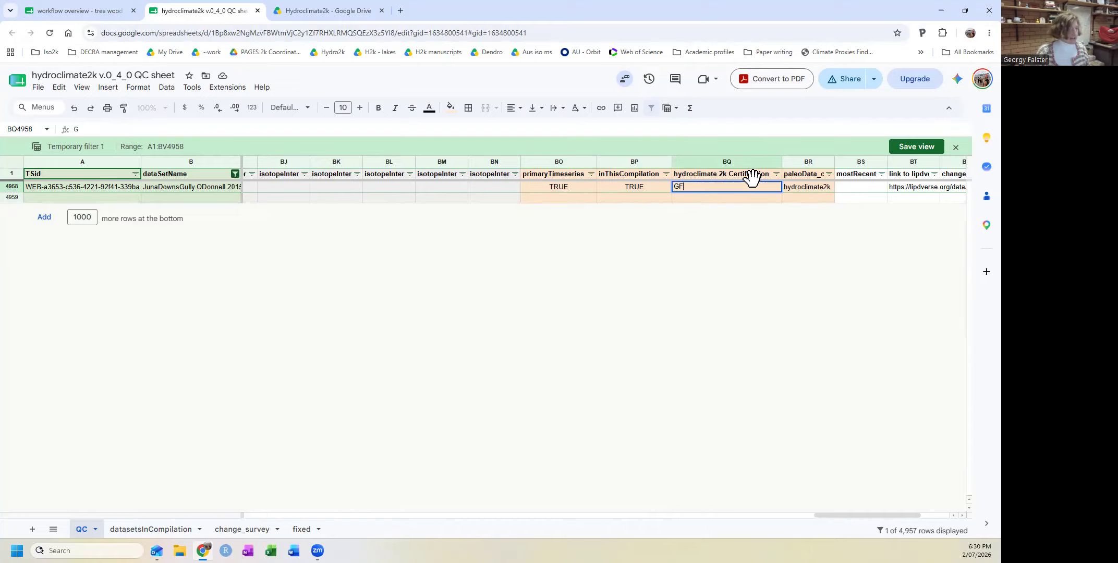
{"action": "left_click", "coordinate": [818, 187]}
{"action": "double_click", "coordinate": [835, 161]}
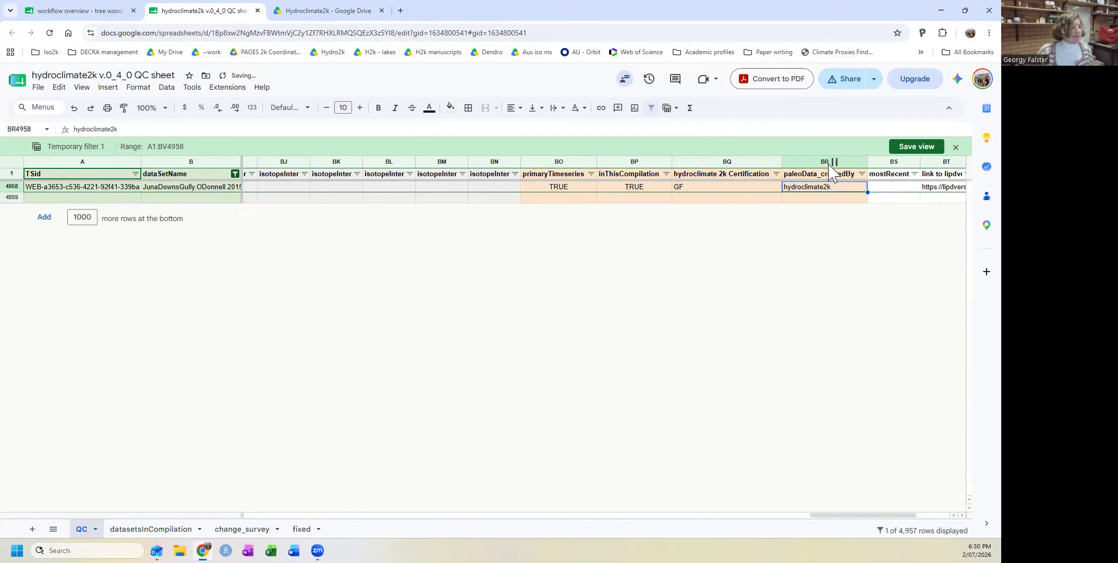
{"action": "left_click", "coordinate": [813, 196]}
{"action": "left_click", "coordinate": [814, 185]}
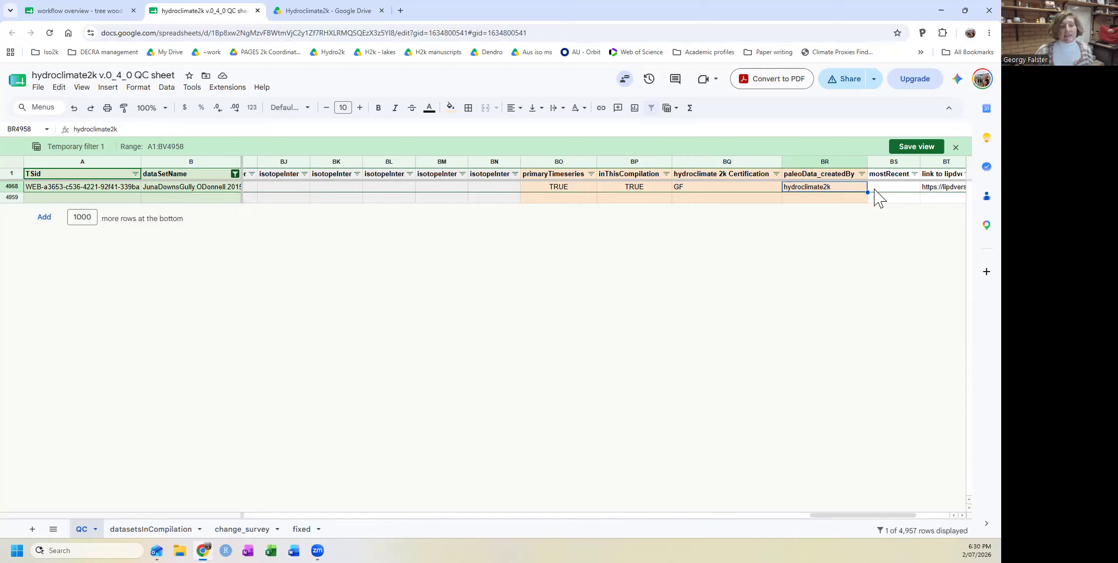
- Compare JunaDownsGully's latitude, longitude and siteName columns between the v.0_4_0 QC sheet and the wood working sheet
{"action": "left_click_drag", "start_coordinate": [817, 516], "coordinate": [335, 523]}
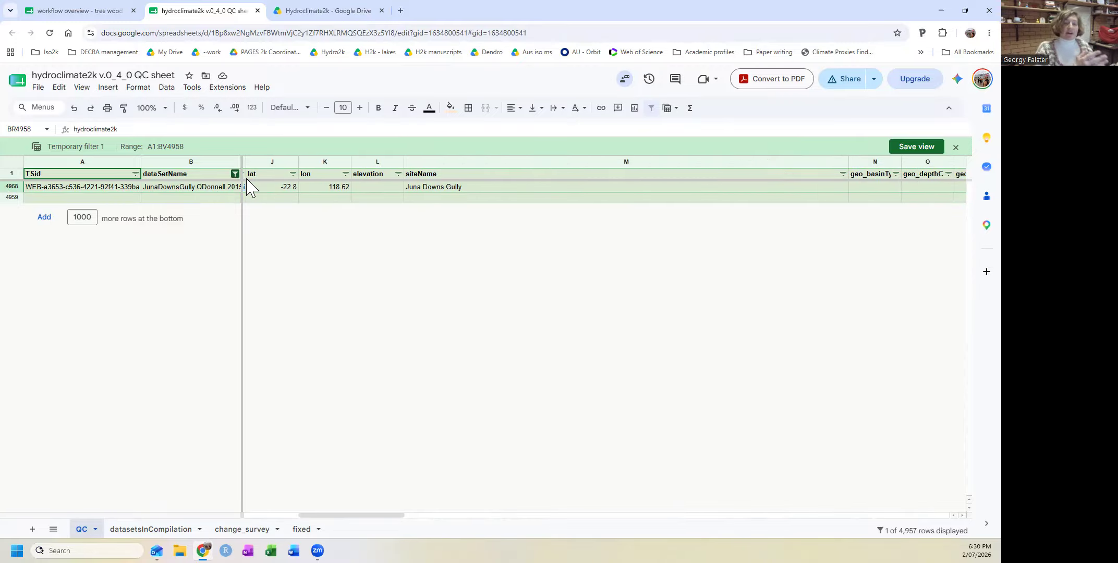
{"action": "left_click", "coordinate": [41, 10]}
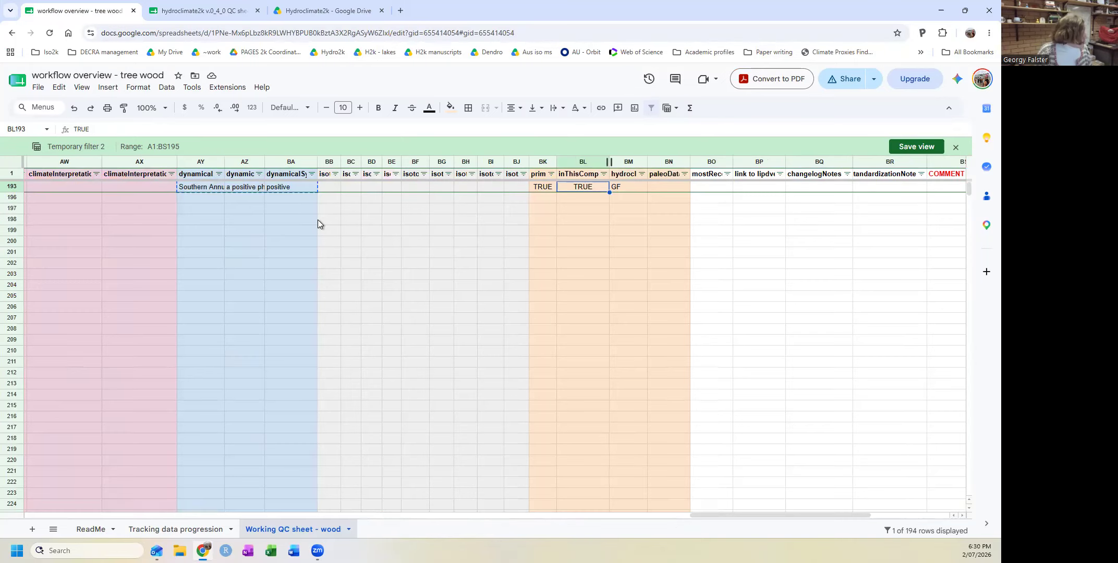
{"action": "left_click_drag", "start_coordinate": [541, 519], "coordinate": [234, 519]}
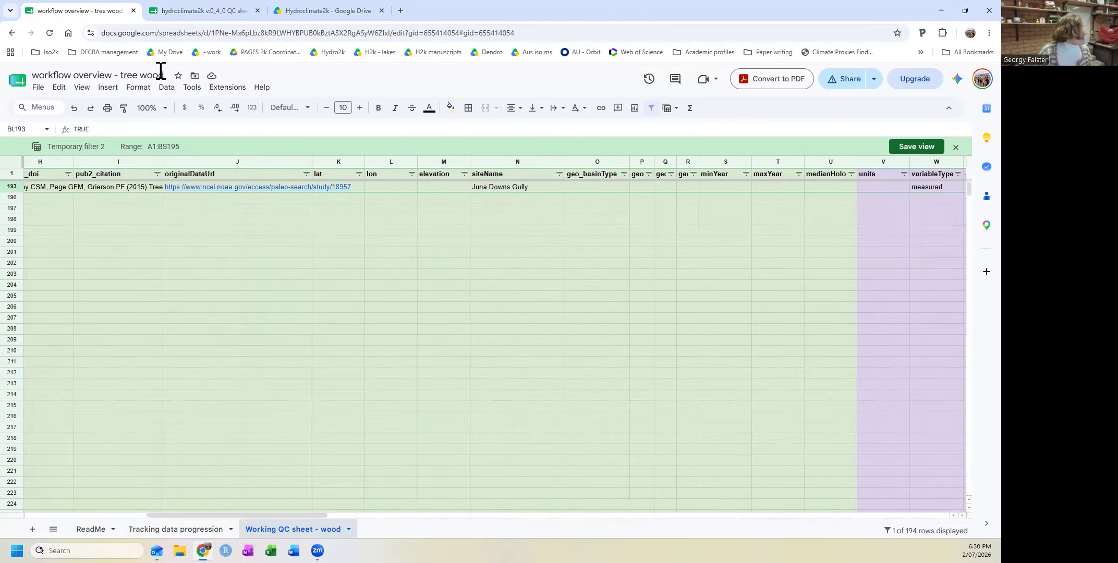
{"action": "left_click", "coordinate": [214, 10]}
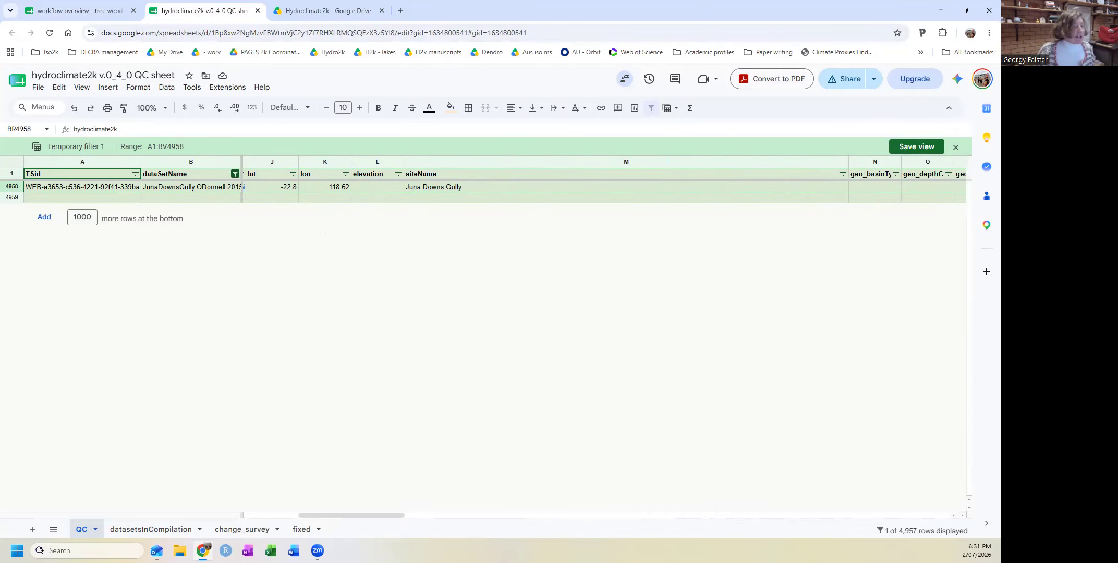
- Close the v.0_4_0 QC sheet's temporary filter without saving it, and select JunaDownsGully's full row to review its entries
{"action": "left_click", "coordinate": [958, 149]}
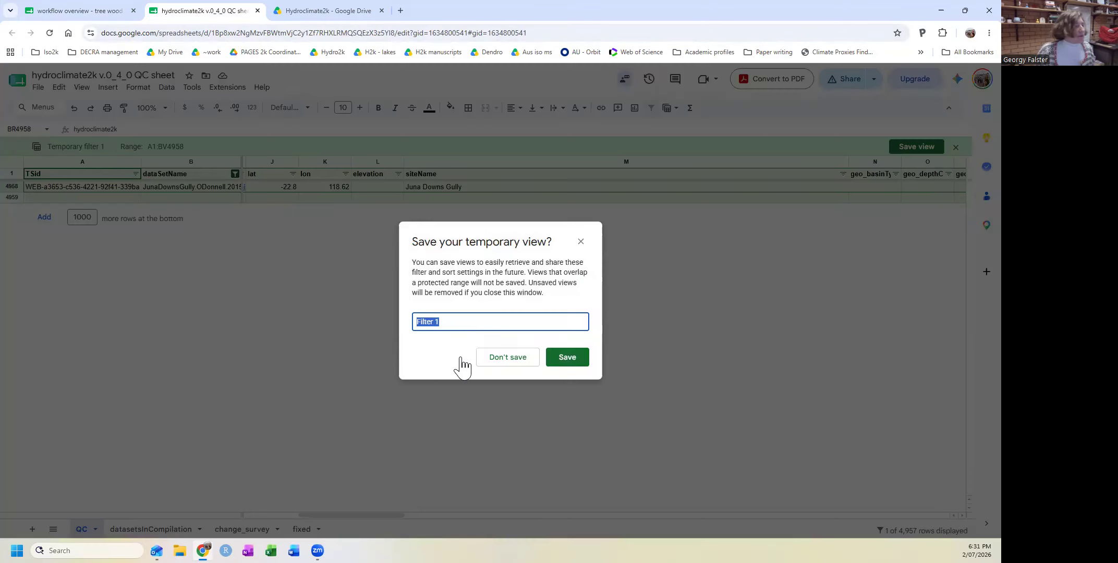
{"action": "left_click", "coordinate": [498, 358]}
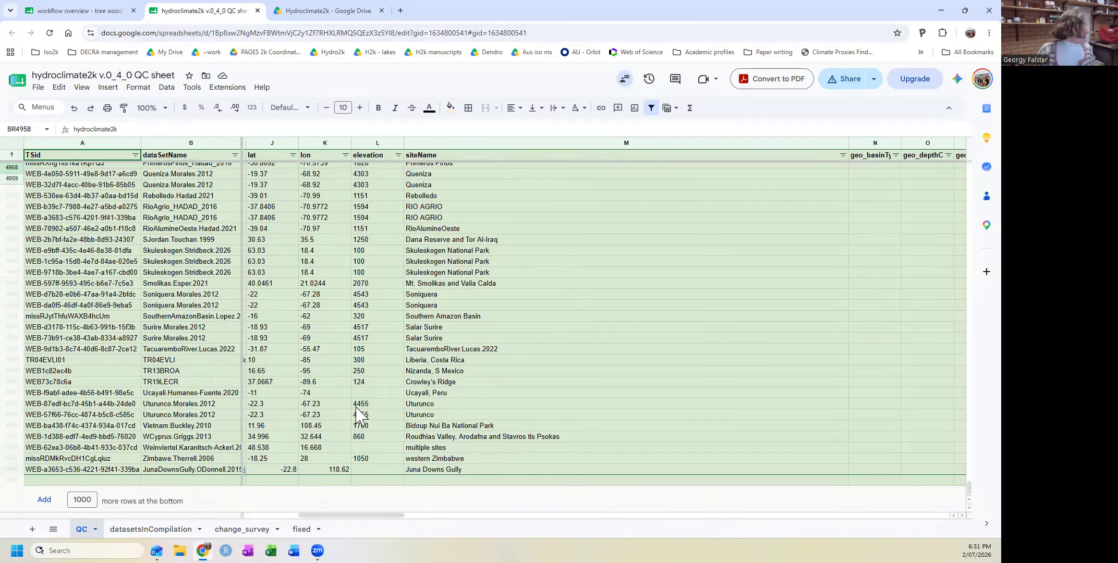
{"action": "left_click", "coordinate": [15, 469]}
{"action": "left_click_drag", "start_coordinate": [344, 514], "coordinate": [789, 522]}
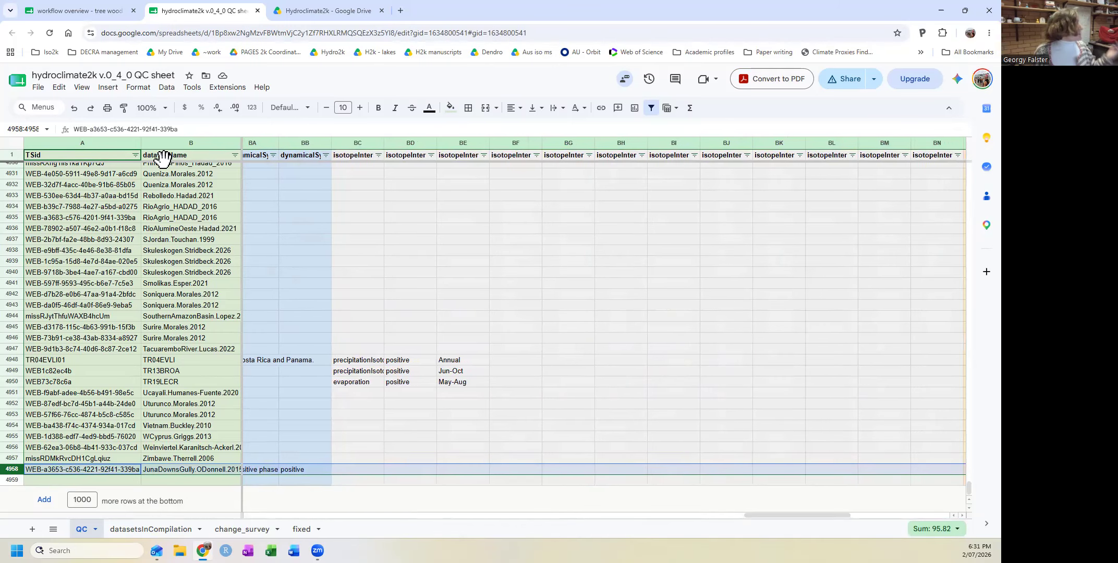
- Mark JunaDownsGully as MetadataAddedToQC with an "x" in the Tracking data progression sheet of the tree wood workflow overview
{"action": "left_click", "coordinate": [50, 10]}
{"action": "left_click", "coordinate": [175, 529]}
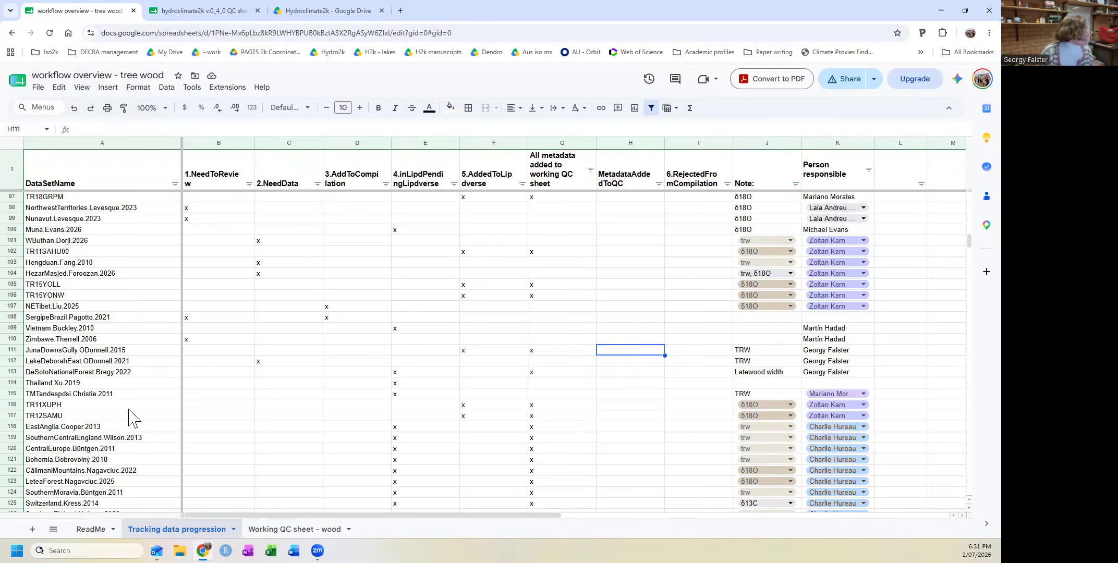
{"action": "left_click", "coordinate": [10, 350]}
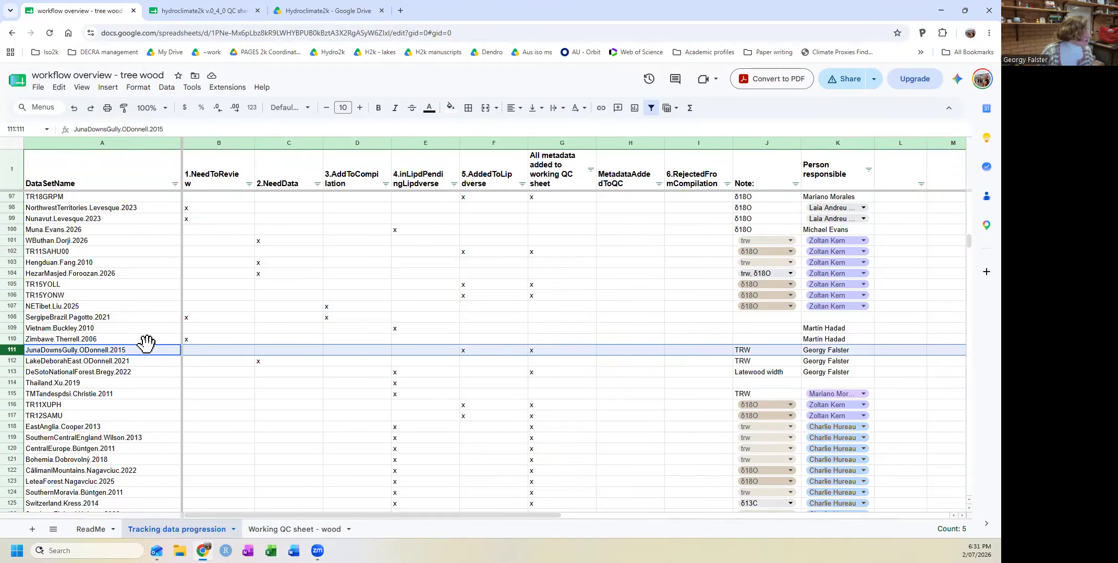
{"action": "left_click", "coordinate": [620, 351]}
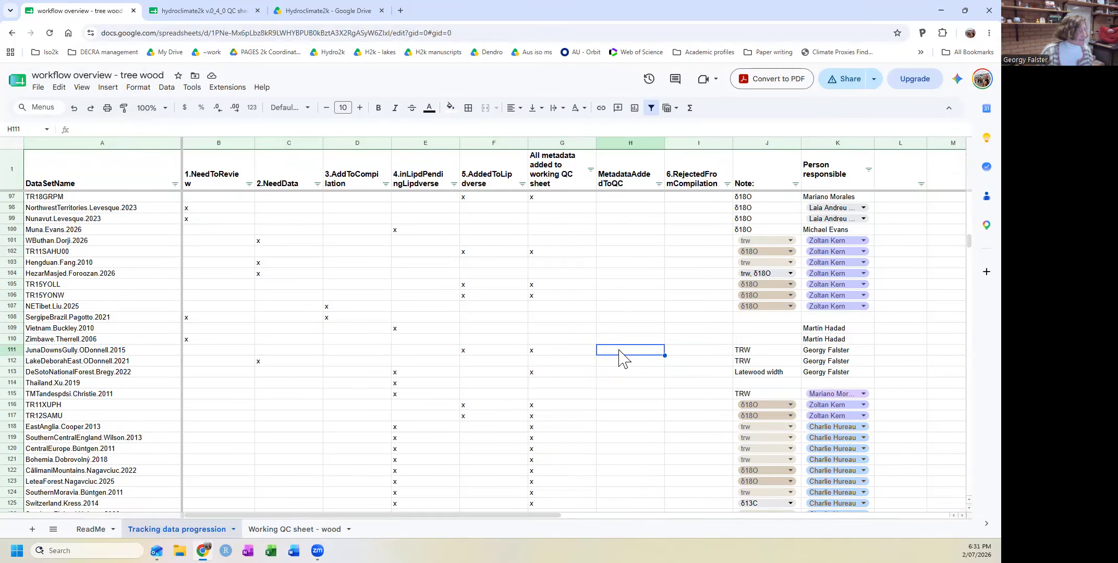
{"action": "type", "text": "x"}
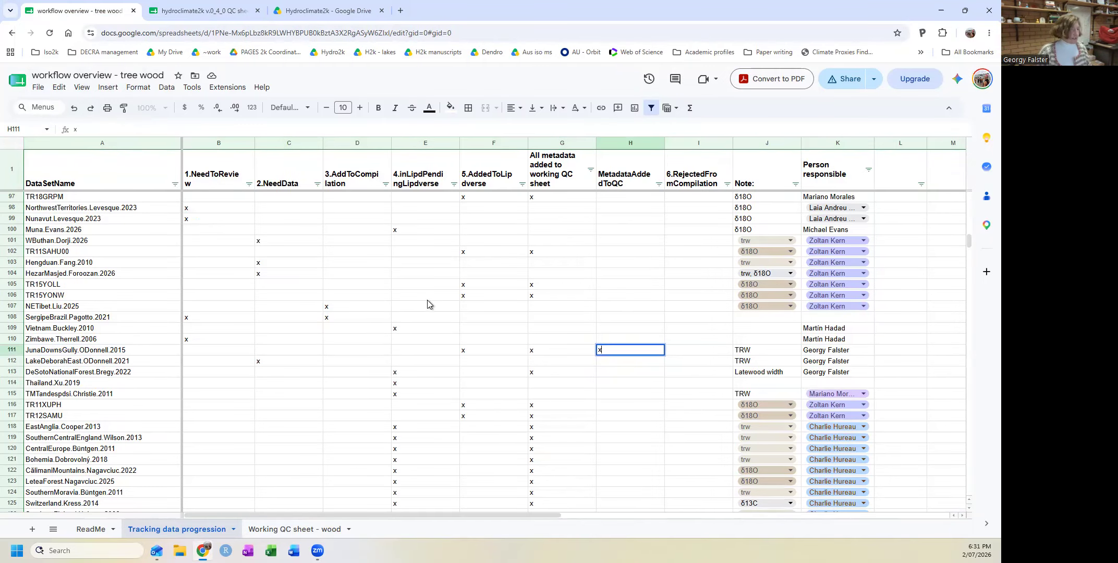
{"action": "key", "text": "Return"}
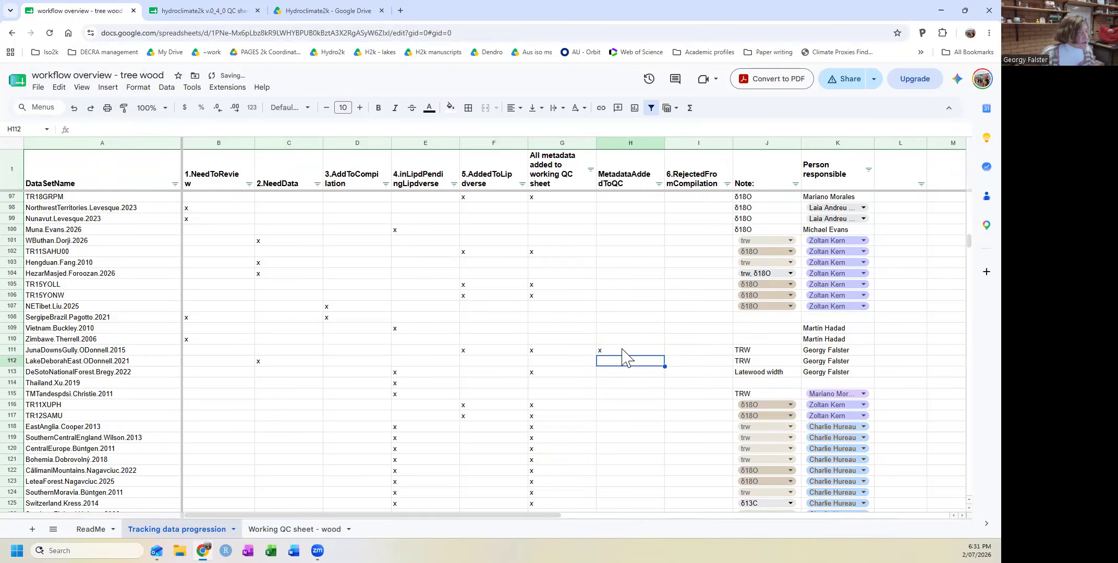
{"action": "key", "text": "Up"}
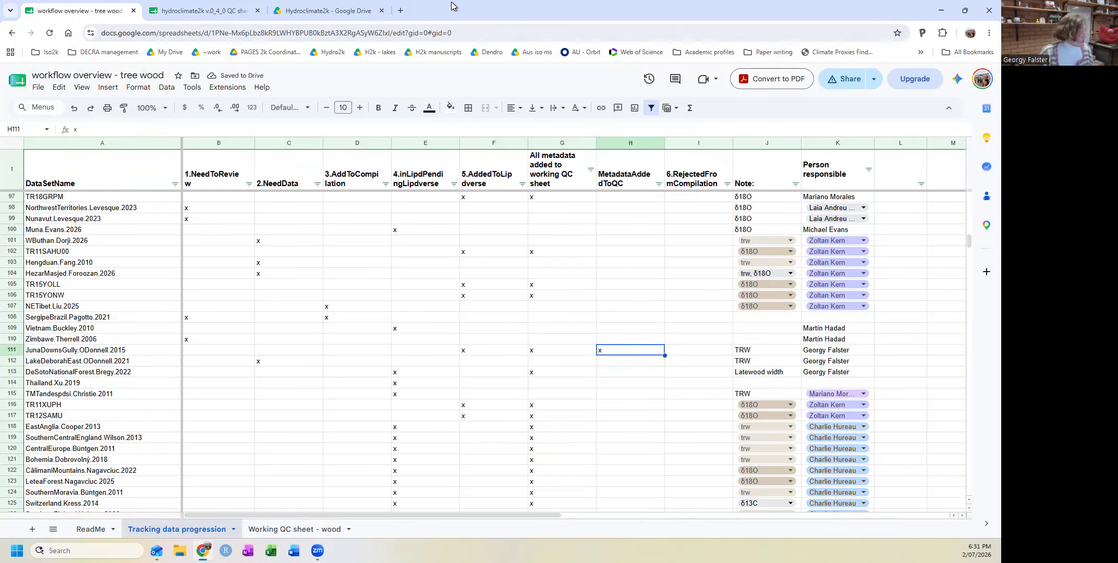